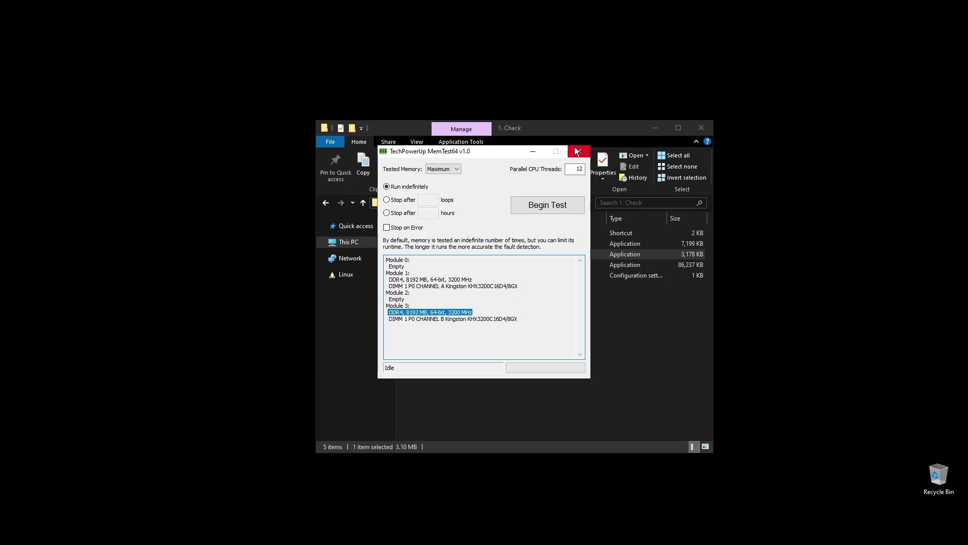
# Step: Launch 4. OCCT.exe in place of MemTest64 and start its CPU test in Extreme mode with Steady load
pyautogui.click(576, 150)
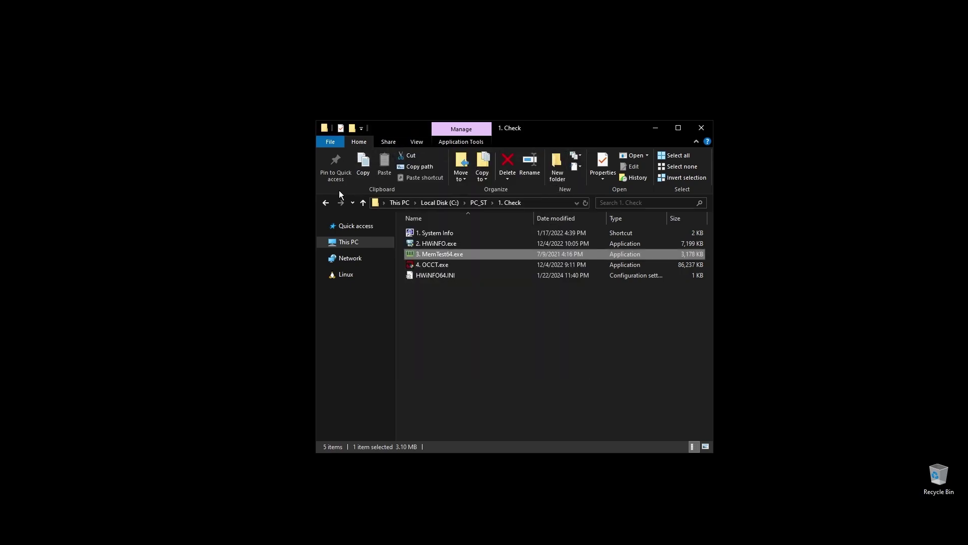
pyautogui.click(435, 267)
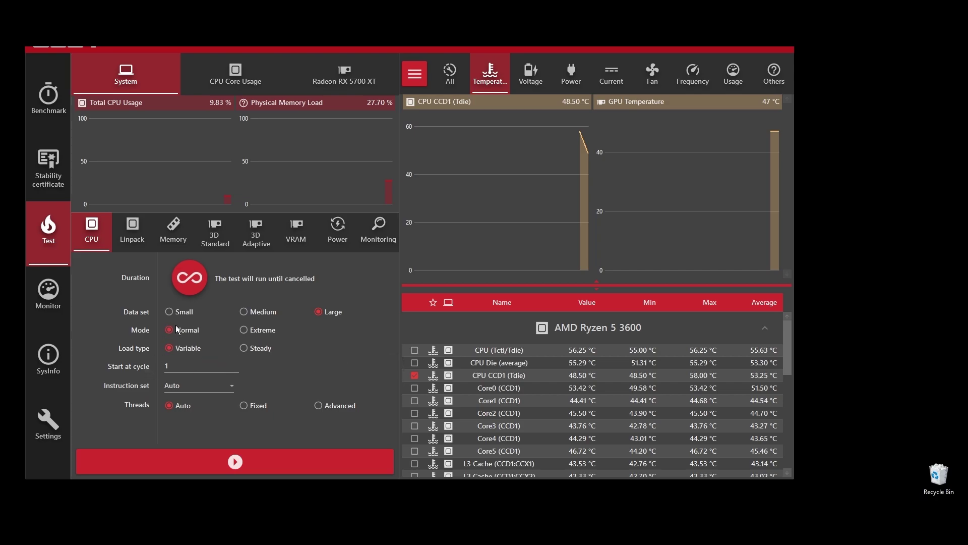
pyautogui.click(247, 329)
pyautogui.click(246, 348)
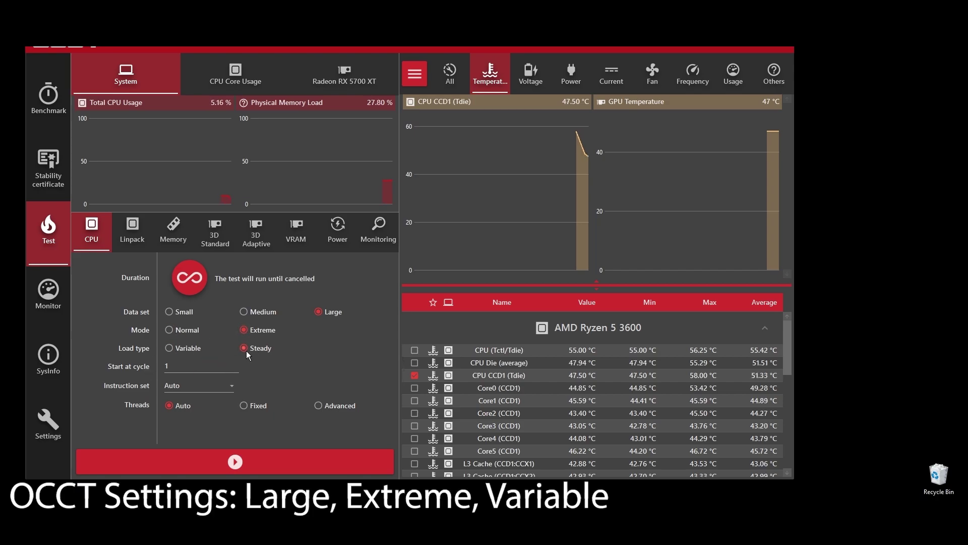
pyautogui.click(271, 463)
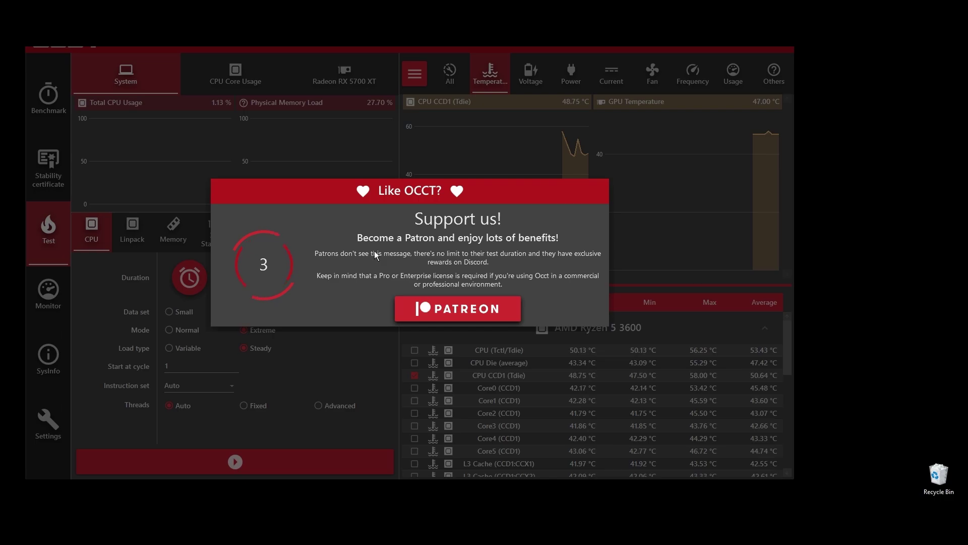
pyautogui.click(413, 332)
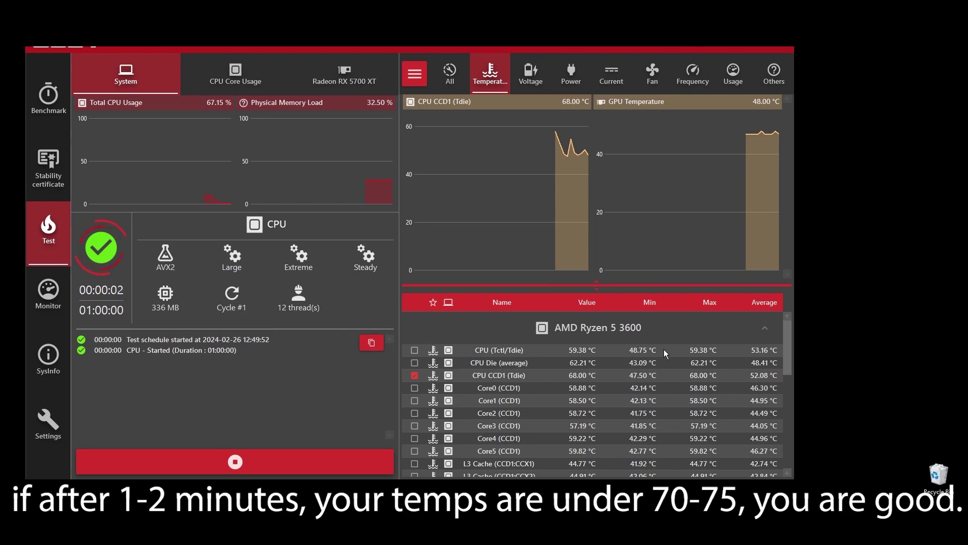
# Step: Examine the CPU core frequencies and temperatures during the running test, stopping it and closing OCCT when done
pyautogui.click(691, 74)
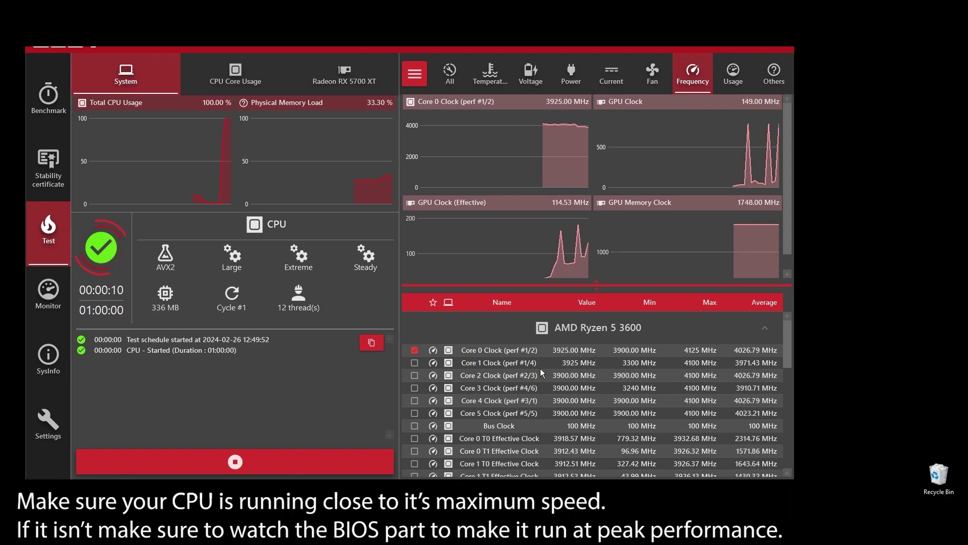
pyautogui.click(502, 75)
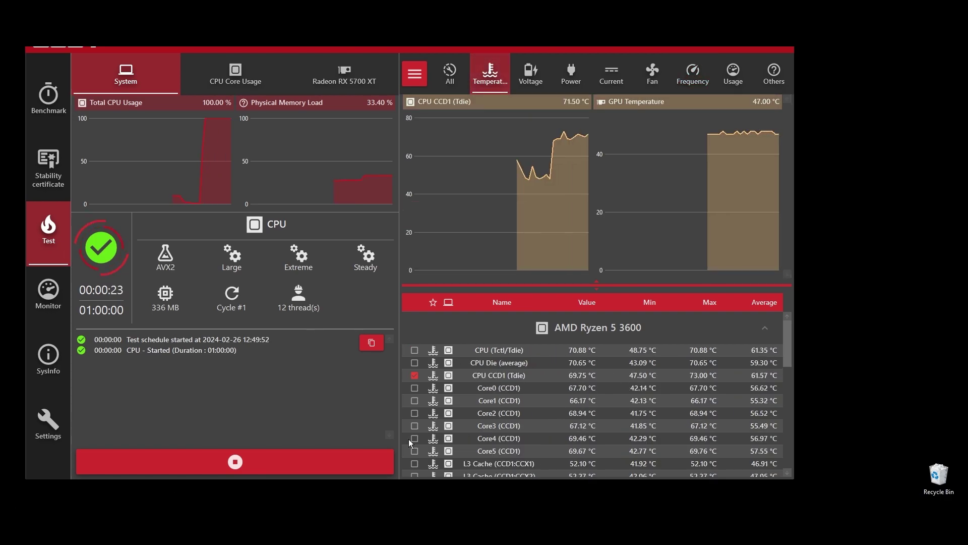
pyautogui.click(364, 462)
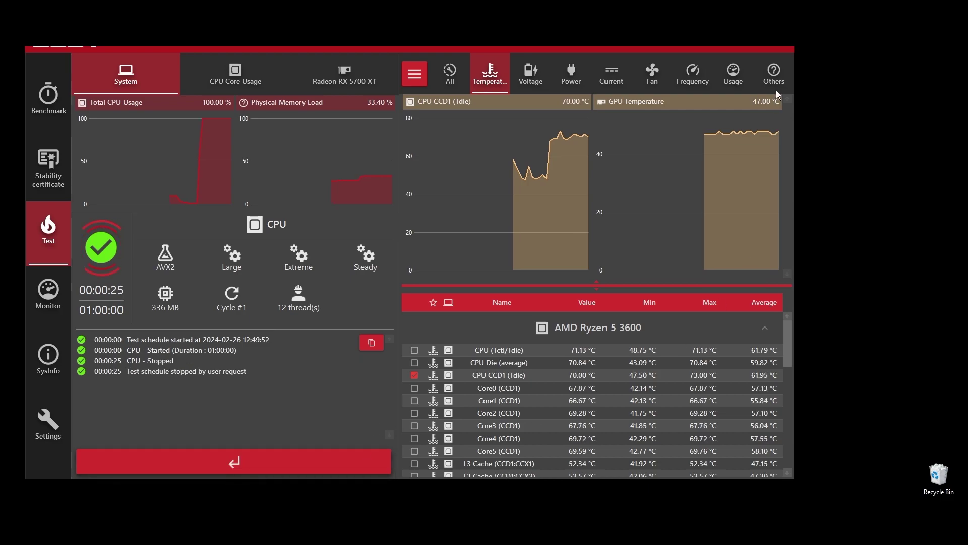
pyautogui.click(780, 48)
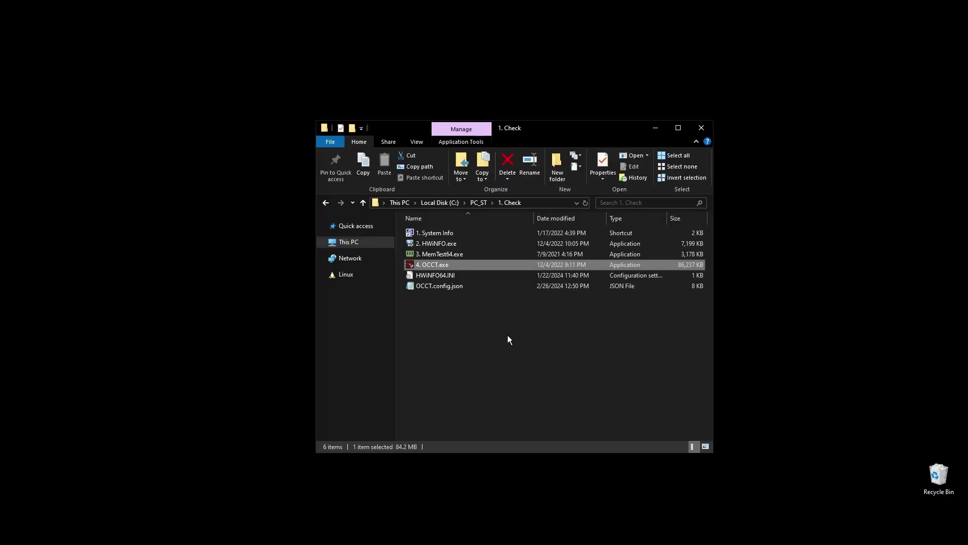
# Step: Run 1. Dx Web Setup.exe from the 2. Install folder, accepting the agreement and declining the Bing Bar
pyautogui.click(325, 202)
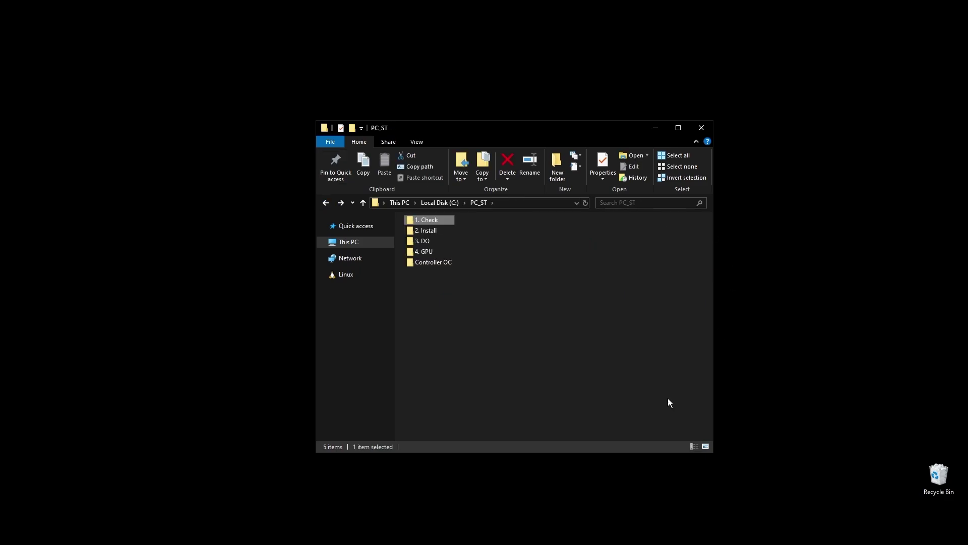
pyautogui.doubleClick(430, 233)
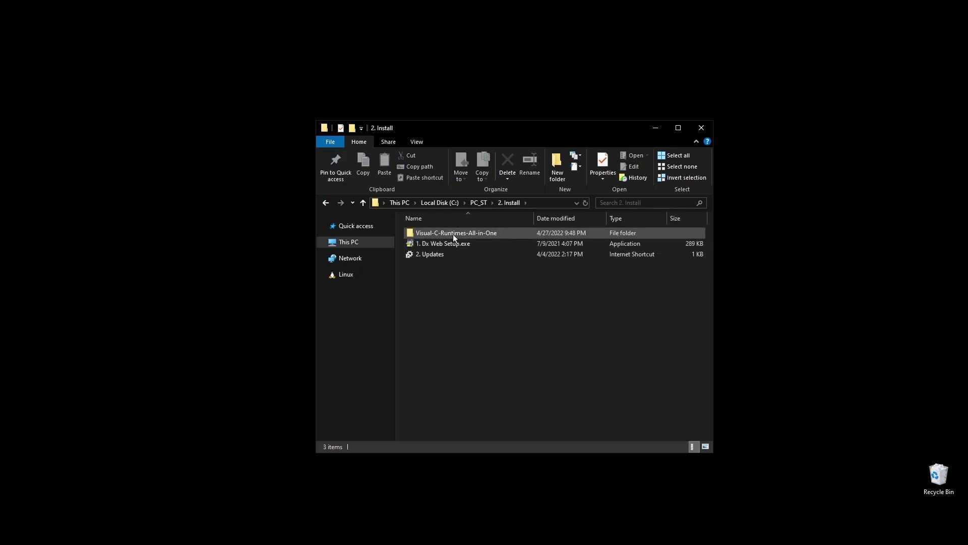
pyautogui.click(449, 243)
pyautogui.doubleClick(449, 243)
pyautogui.click(239, 249)
pyautogui.click(290, 286)
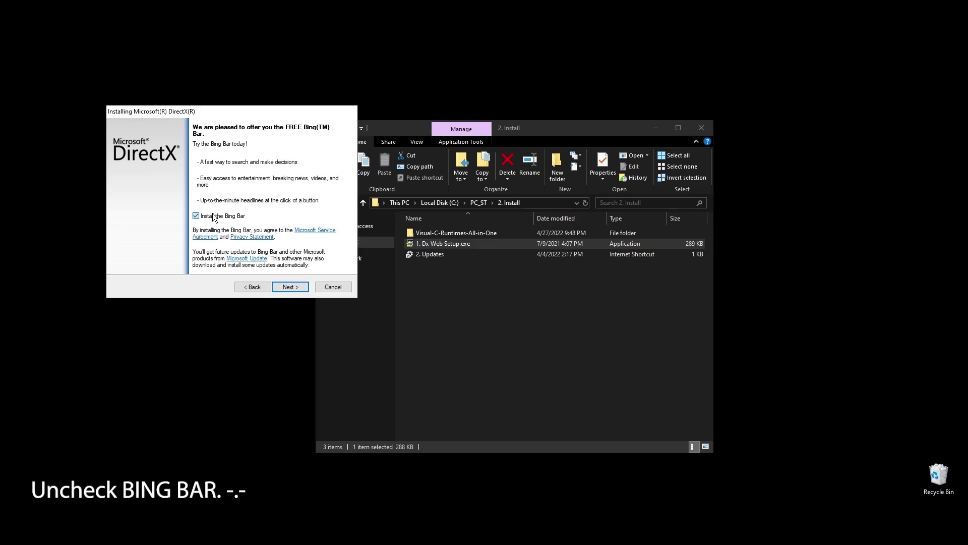
pyautogui.click(281, 288)
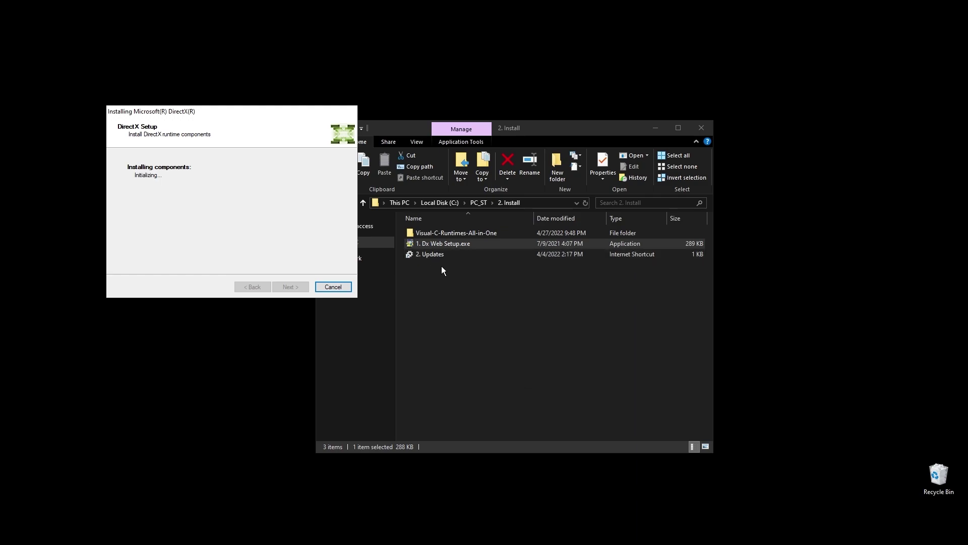
# Step: Open the 2. Updates shortcut to resume the paused Windows updates, and finish the DirectX setup
pyautogui.doubleClick(426, 253)
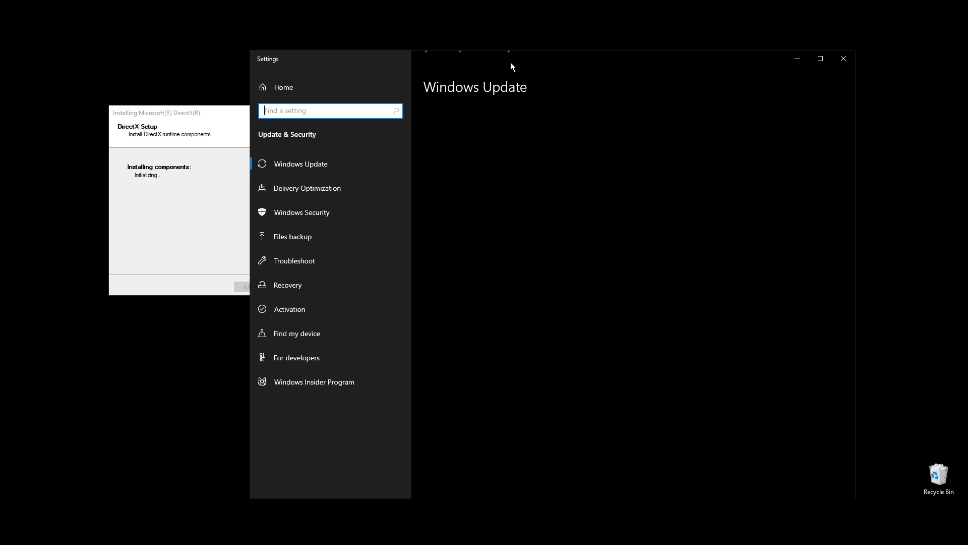
pyautogui.moveTo(511, 54); pyautogui.dragTo(613, 51)
pyautogui.click(569, 154)
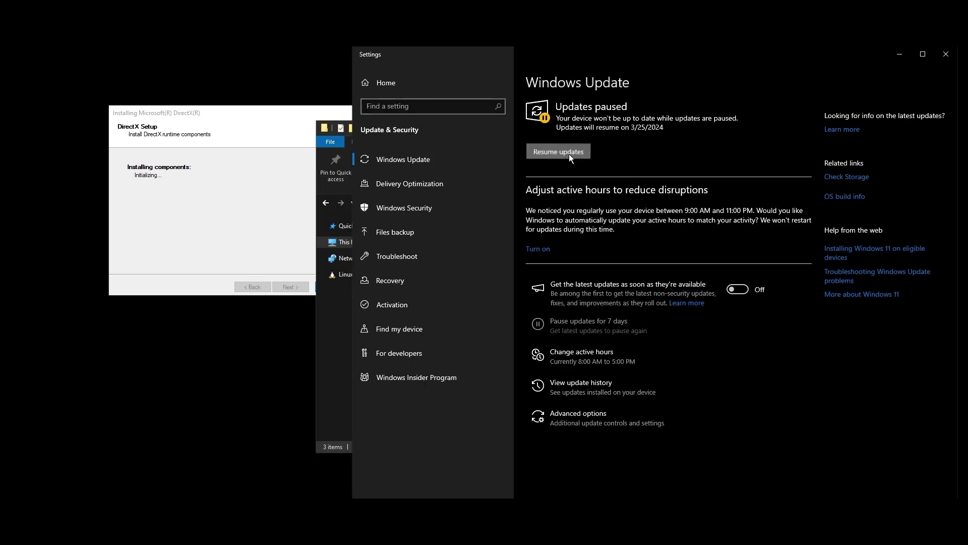
pyautogui.click(559, 152)
pyautogui.click(298, 262)
pyautogui.click(302, 290)
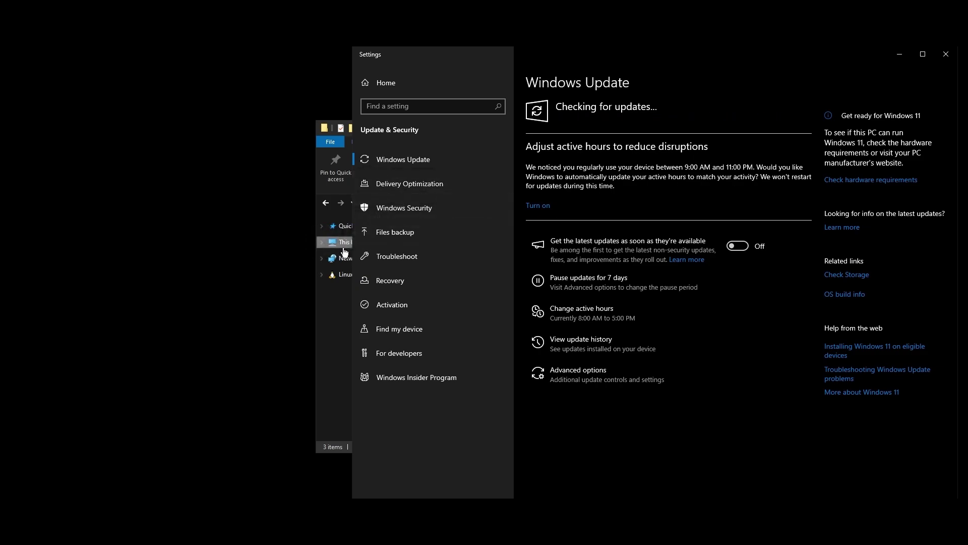
# Step: Arrange the folder window beside Windows Update and run install_all.bat from the Visual-C-Runtimes-All-in-One folder
pyautogui.moveTo(352, 250); pyautogui.dragTo(669, 241)
pyautogui.moveTo(531, 129); pyautogui.dragTo(292, 125)
pyautogui.moveTo(722, 55); pyautogui.dragTo(636, 60)
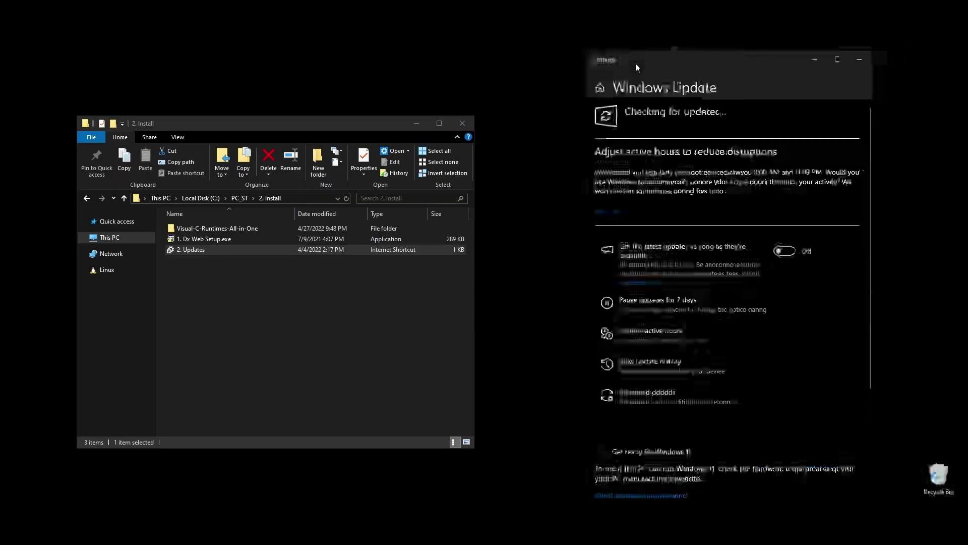
pyautogui.doubleClick(231, 227)
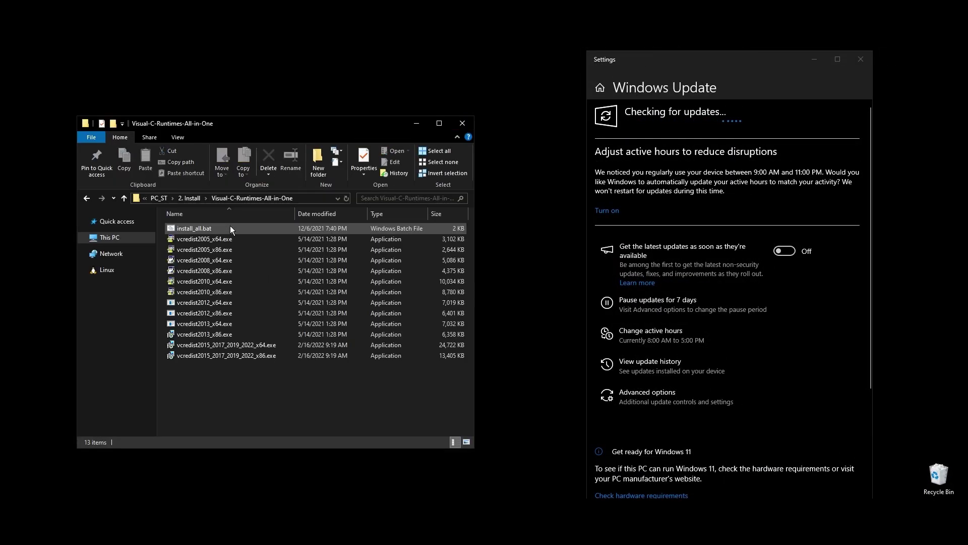
pyautogui.rightClick(185, 231)
pyautogui.click(235, 272)
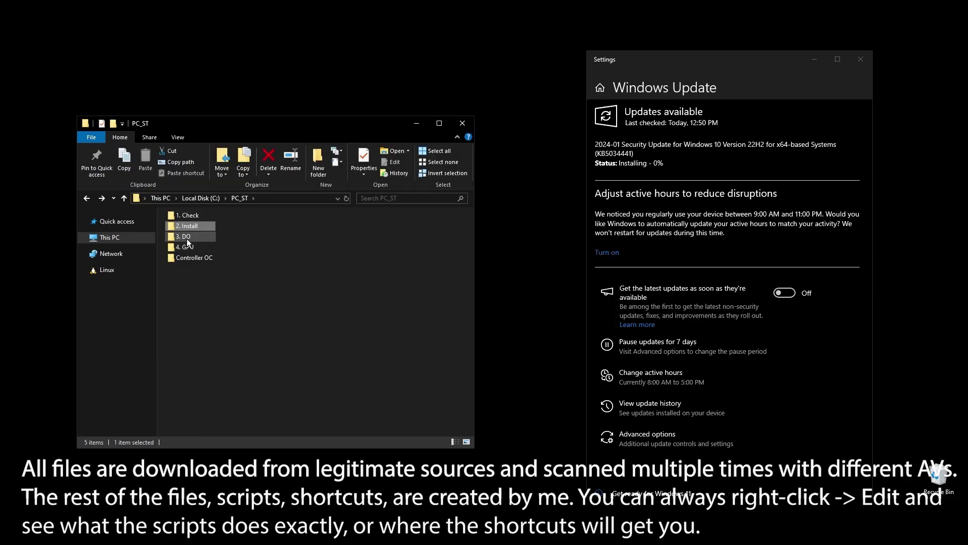
# Step: Run the 2. PP.cmd power plan script from the 3. DO folder and dismiss its console
pyautogui.doubleClick(186, 238)
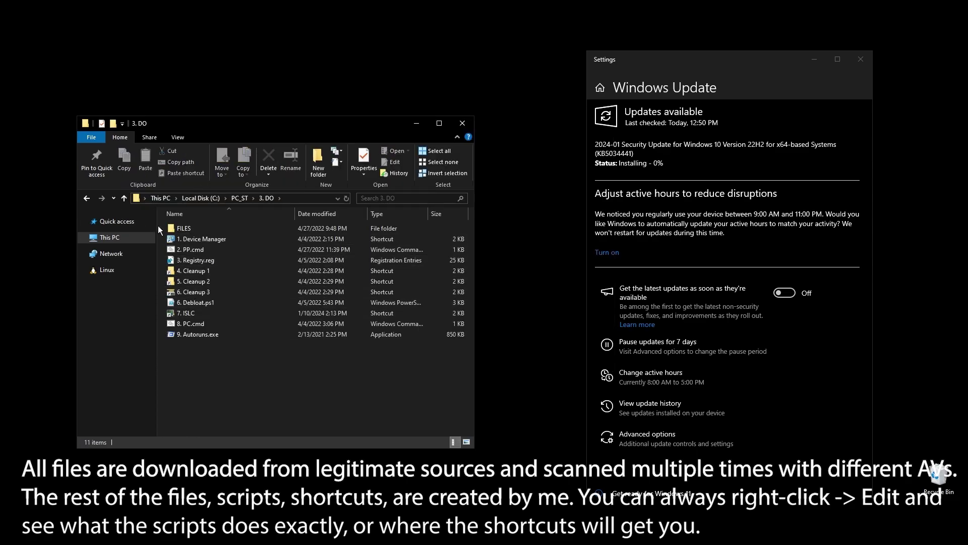
pyautogui.doubleClick(189, 250)
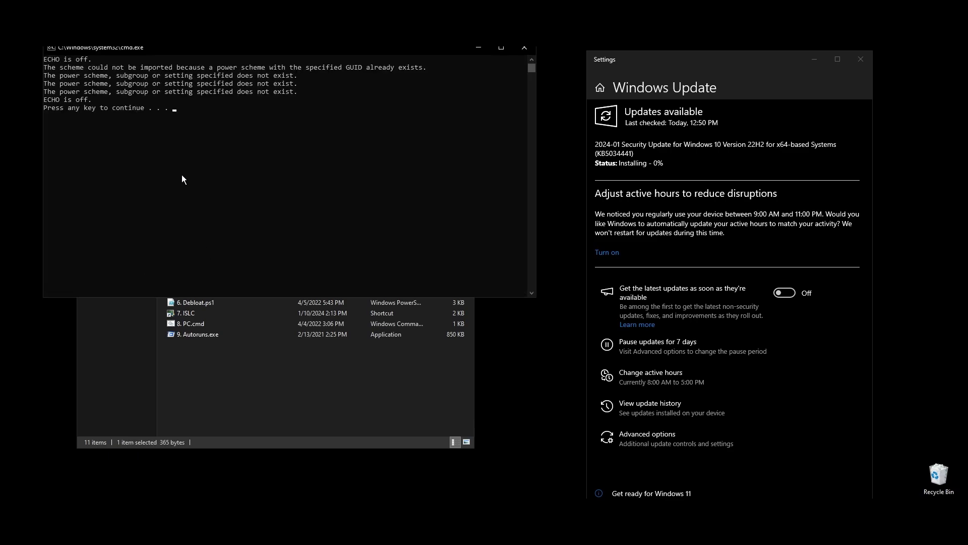
pyautogui.press('Return')
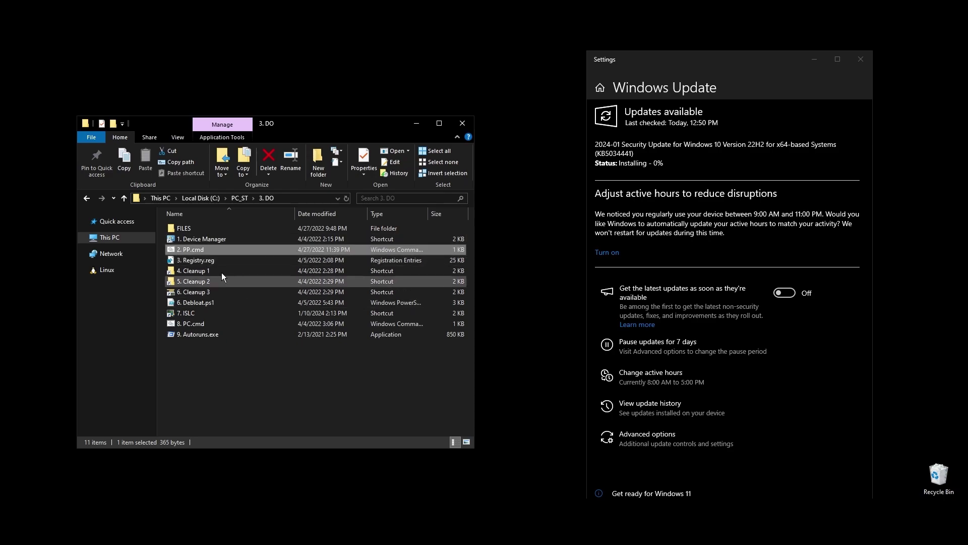
# Step: Open 3. Registry.reg in Notepad++ and review the registry entries it contains
pyautogui.rightClick(204, 260)
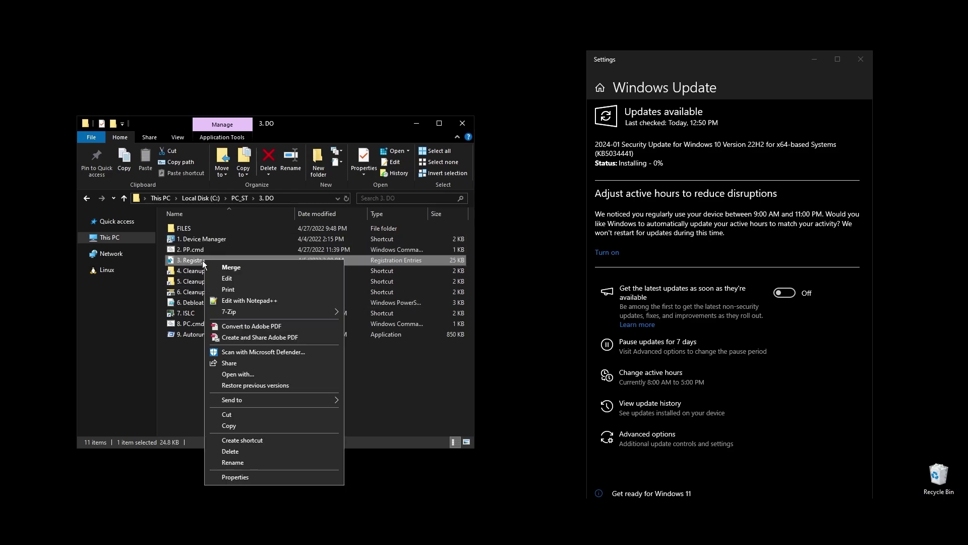
pyautogui.click(251, 300)
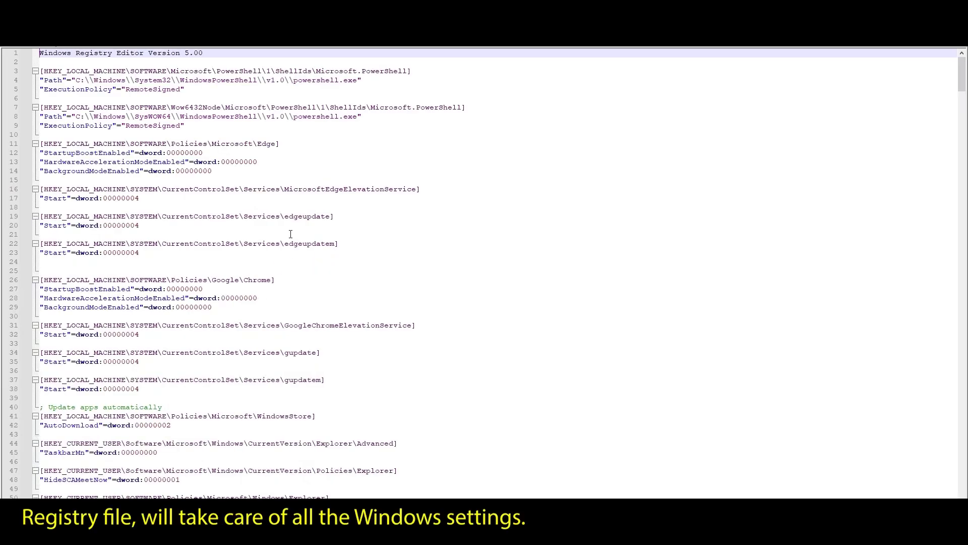
pyautogui.scroll(-7, 467, 267)
pyautogui.moveTo(959, 94); pyautogui.dragTo(960, 65)
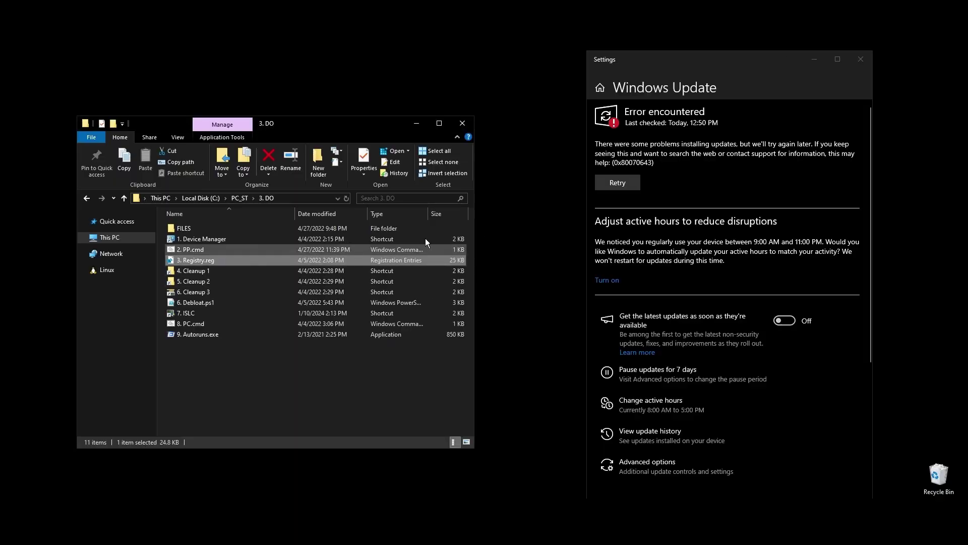
# Step: Close Windows Update and merge 3. Registry.reg into the registry, accepting the warning
pyautogui.click(860, 59)
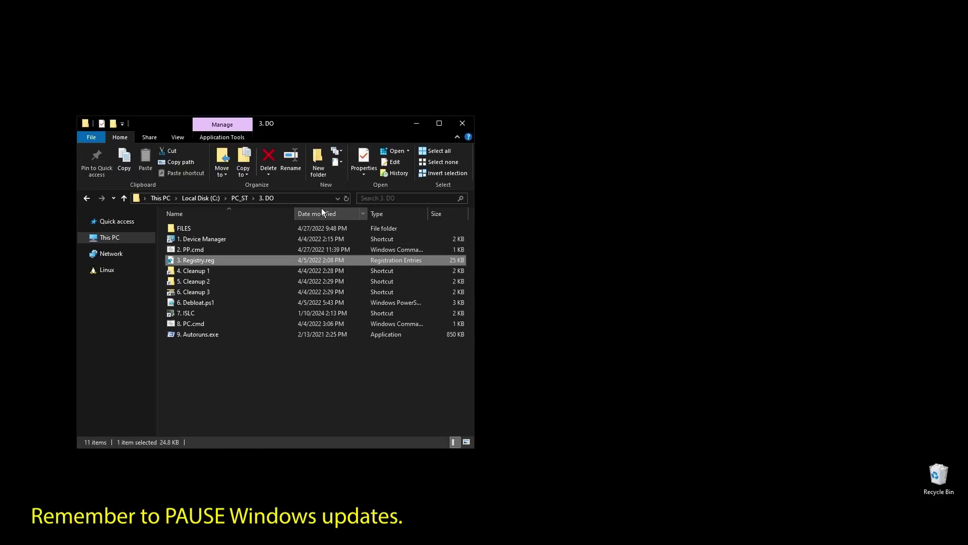
pyautogui.moveTo(325, 127); pyautogui.dragTo(446, 102)
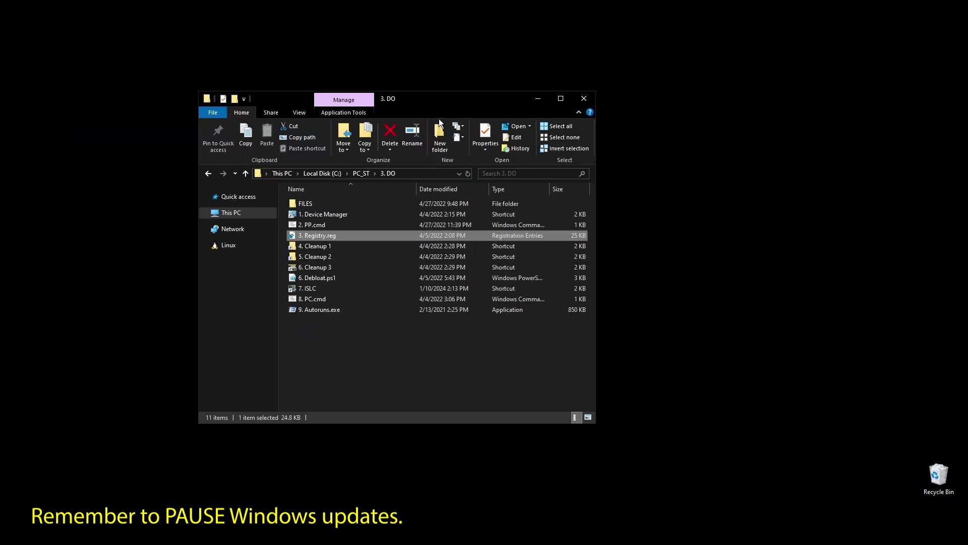
pyautogui.doubleClick(315, 240)
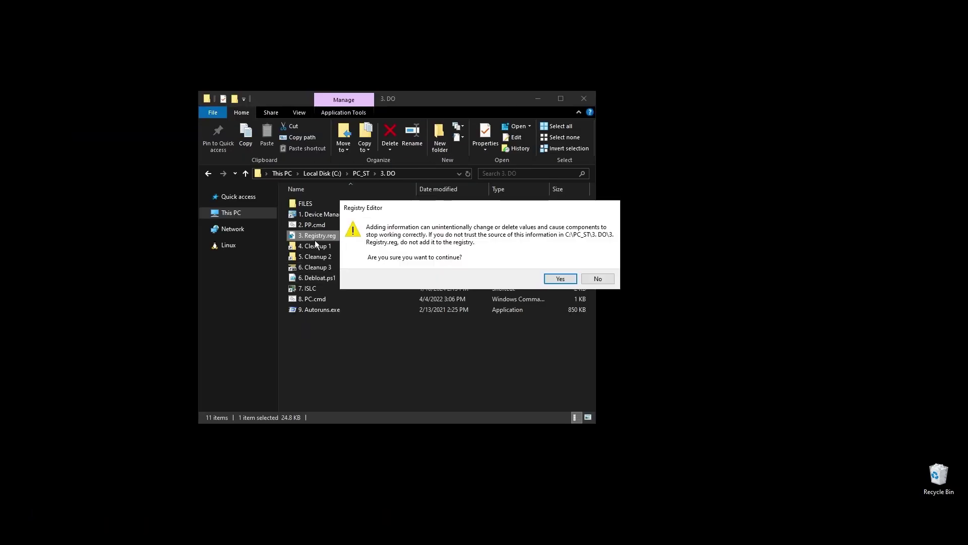
pyautogui.click(559, 279)
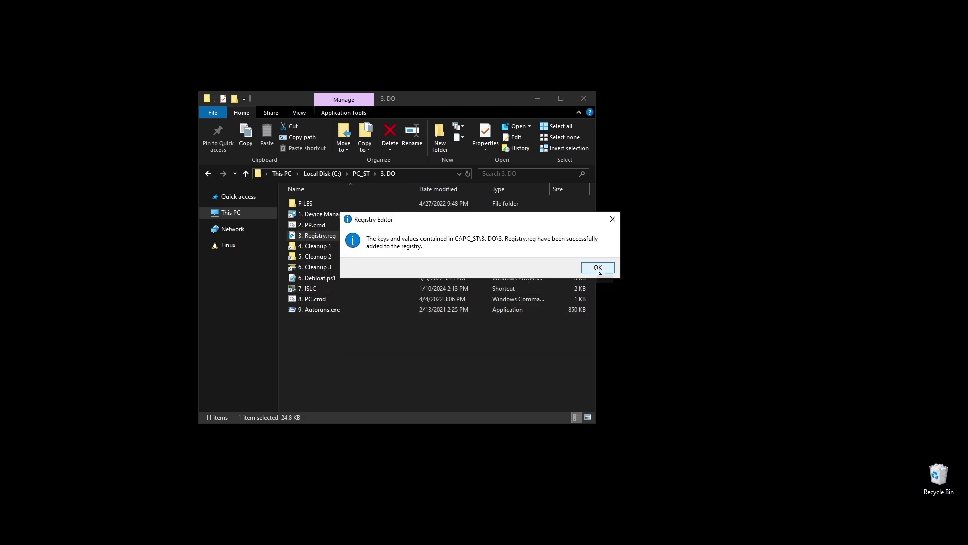
pyautogui.click(597, 268)
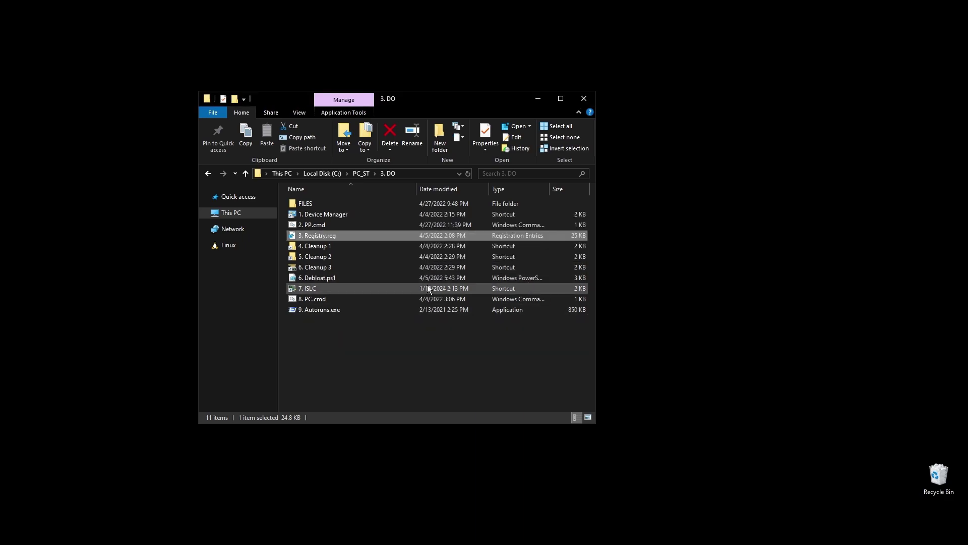
# Step: Open the 4. Cleanup 1 shortcut and delete all items in the user's AppData Temp folder
pyautogui.doubleClick(329, 248)
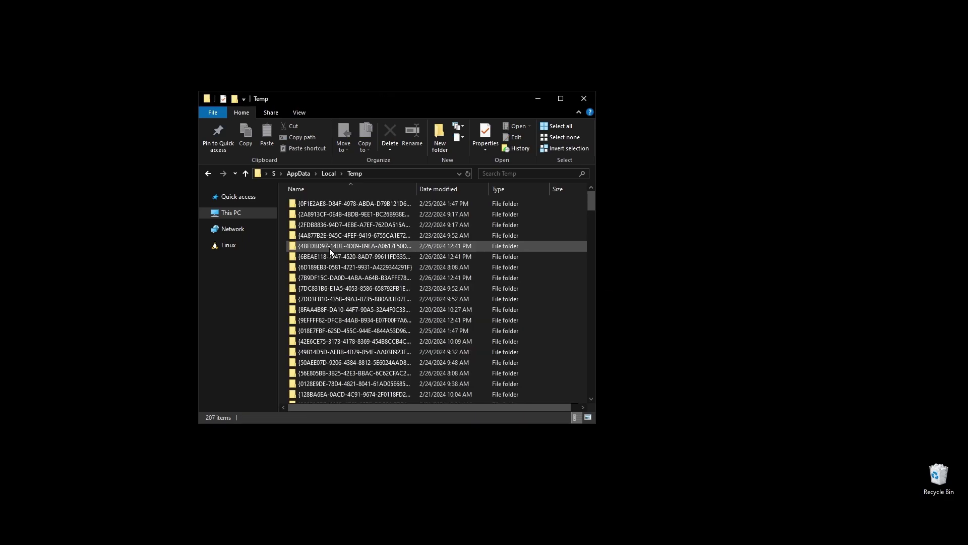
pyautogui.click(555, 276)
pyautogui.hotkey('ctrl', 'a')
pyautogui.press('Delete')
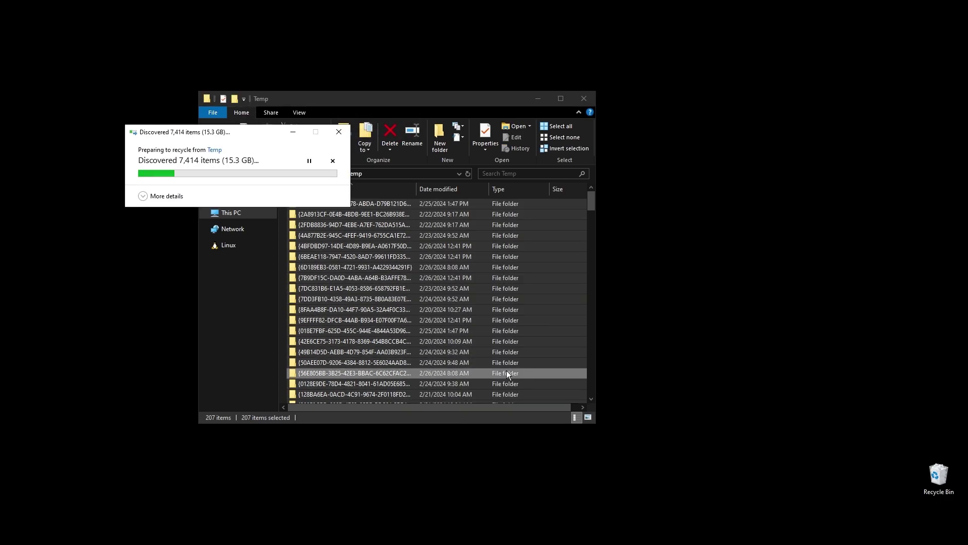
pyautogui.press('Return')
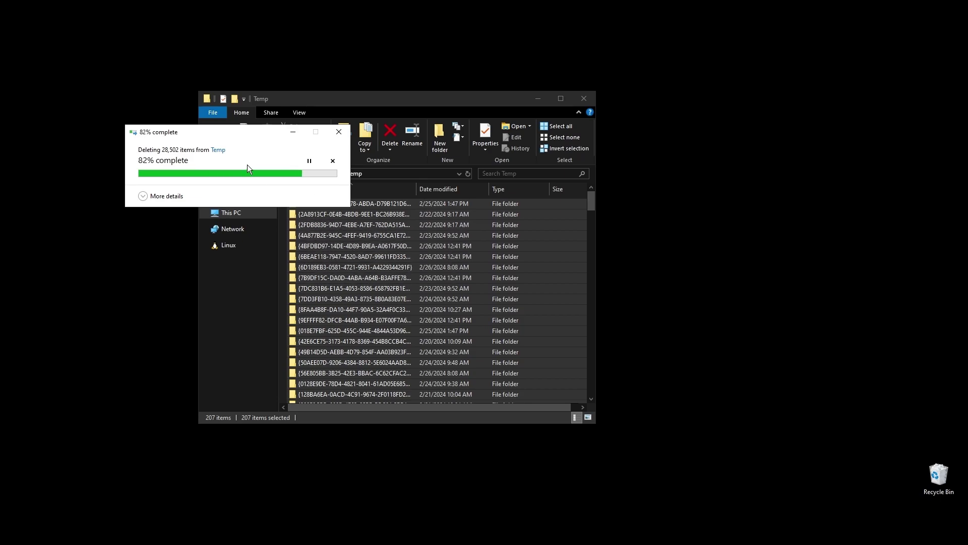
pyautogui.click(272, 237)
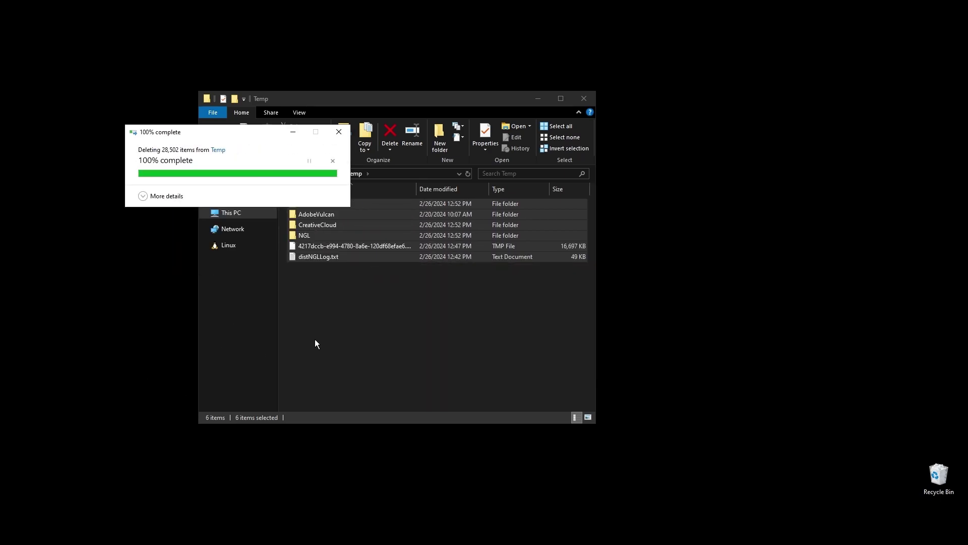
# Step: Open the 5. Cleanup 2 shortcut and delete the contents of the Windows Temp folder
pyautogui.click(209, 173)
pyautogui.doubleClick(325, 256)
pyautogui.moveTo(394, 409); pyautogui.dragTo(342, 143)
pyautogui.moveTo(354, 389); pyautogui.dragTo(329, 222)
pyautogui.press('Delete')
pyautogui.click(458, 218)
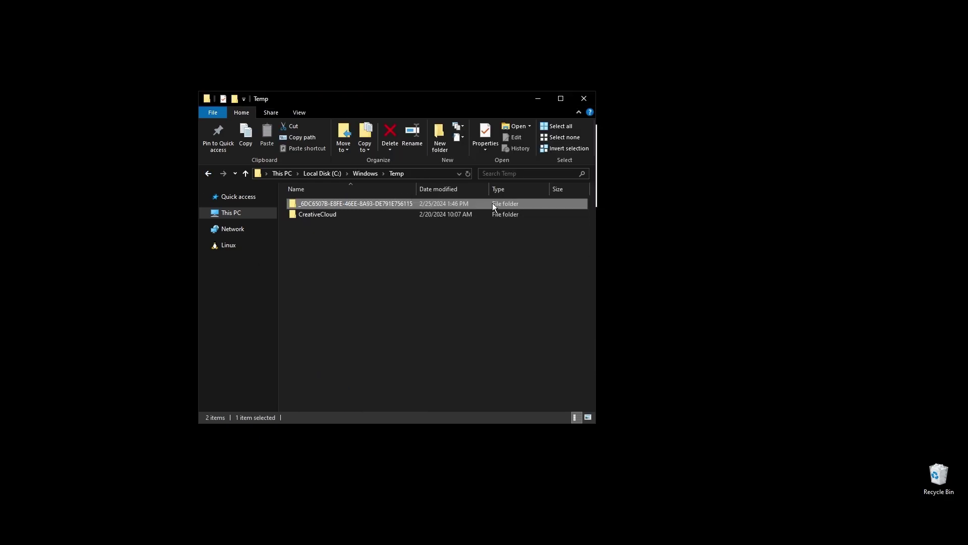
# Step: Open the 6. Cleanup 3 shortcut, run Disk Cleanup on drive C: with all file types selected, and confirm permanent deletion
pyautogui.click(207, 173)
pyautogui.doubleClick(315, 267)
pyautogui.click(458, 283)
pyautogui.click(107, 244)
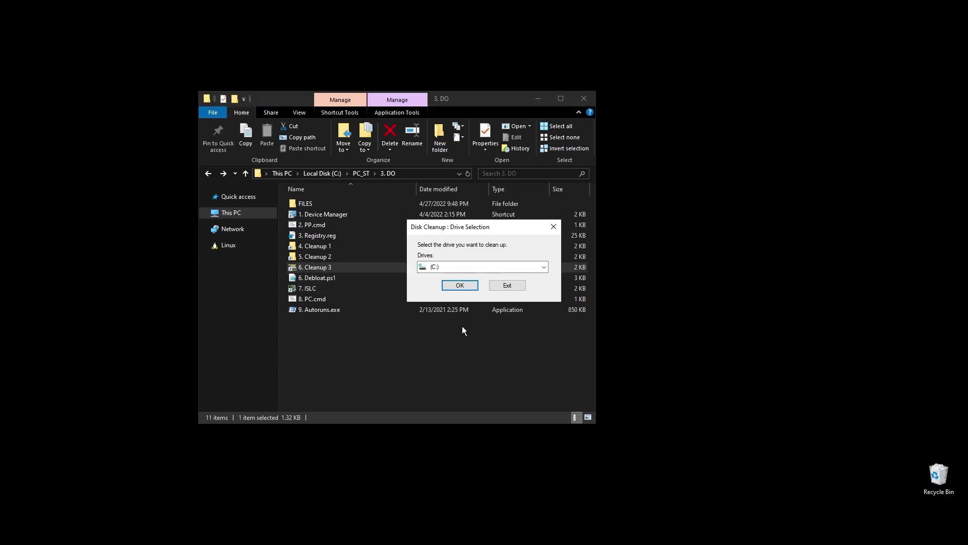
pyautogui.click(457, 283)
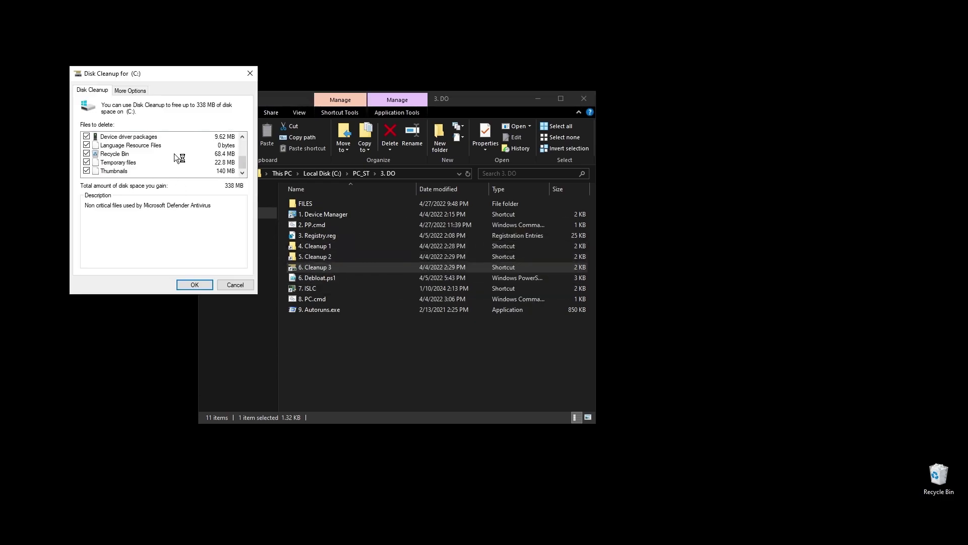
pyautogui.click(195, 285)
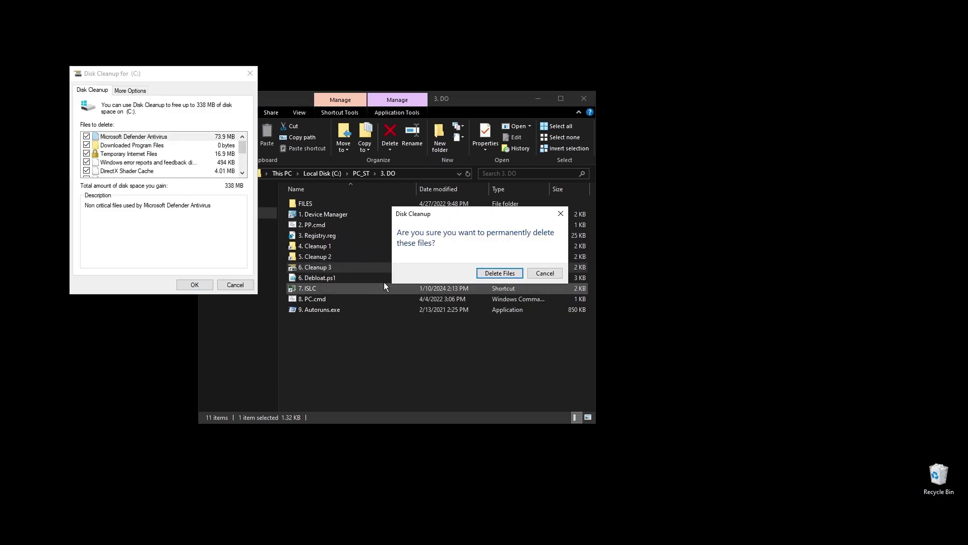
pyautogui.click(494, 272)
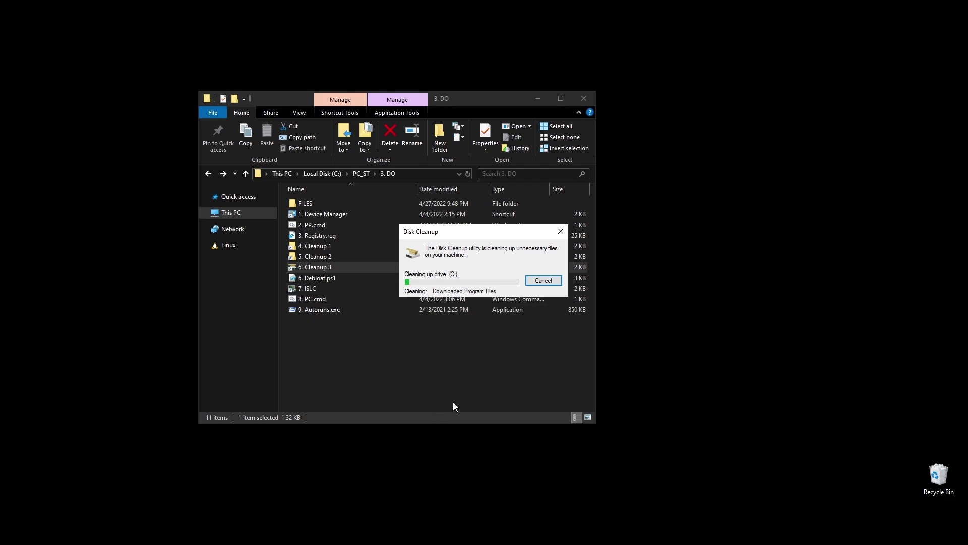
pyautogui.moveTo(485, 228); pyautogui.dragTo(746, 251)
pyautogui.click(511, 368)
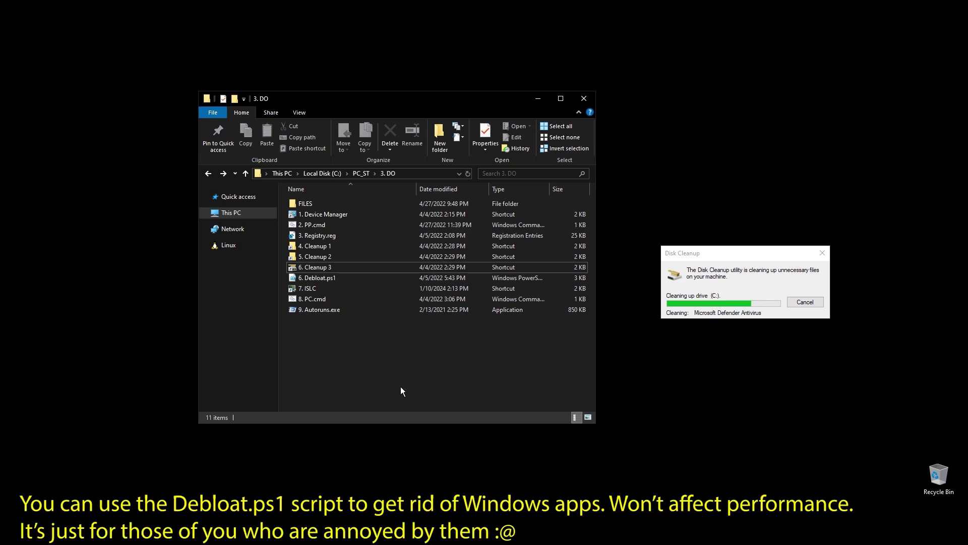
# Step: Launch the 7. ISLC shortcut, stop its monitoring, and set the wanted timer resolution to 0.50
pyautogui.click(307, 290)
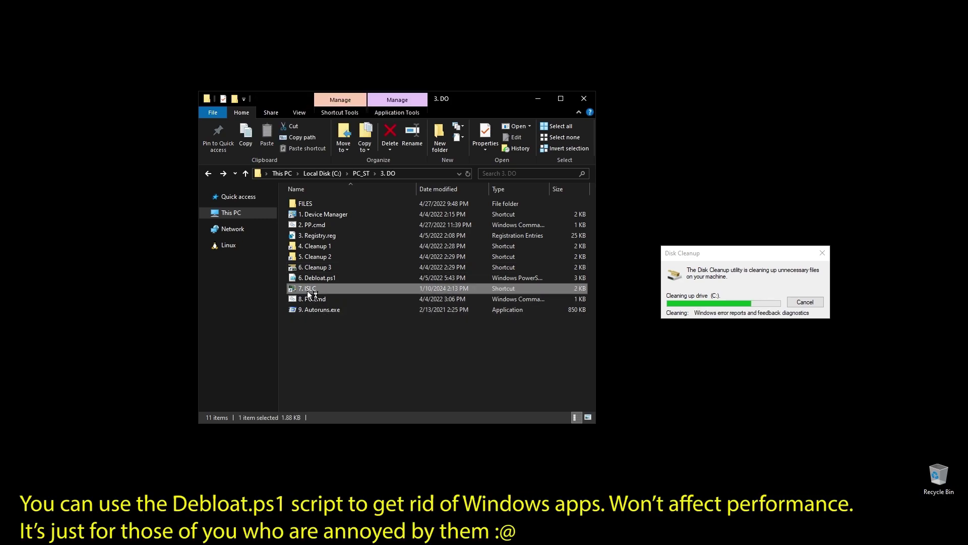
pyautogui.press('Return')
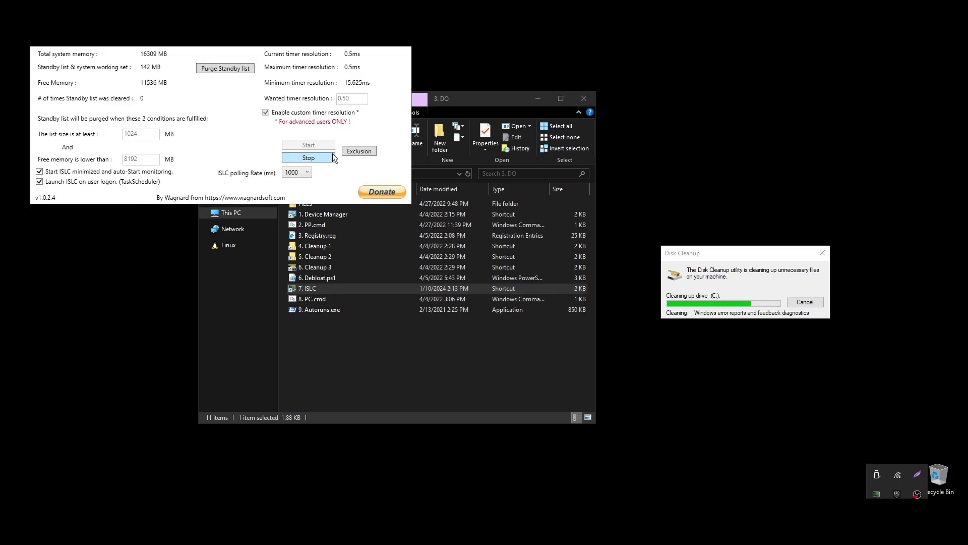
pyautogui.click(309, 160)
pyautogui.moveTo(352, 100); pyautogui.dragTo(318, 99)
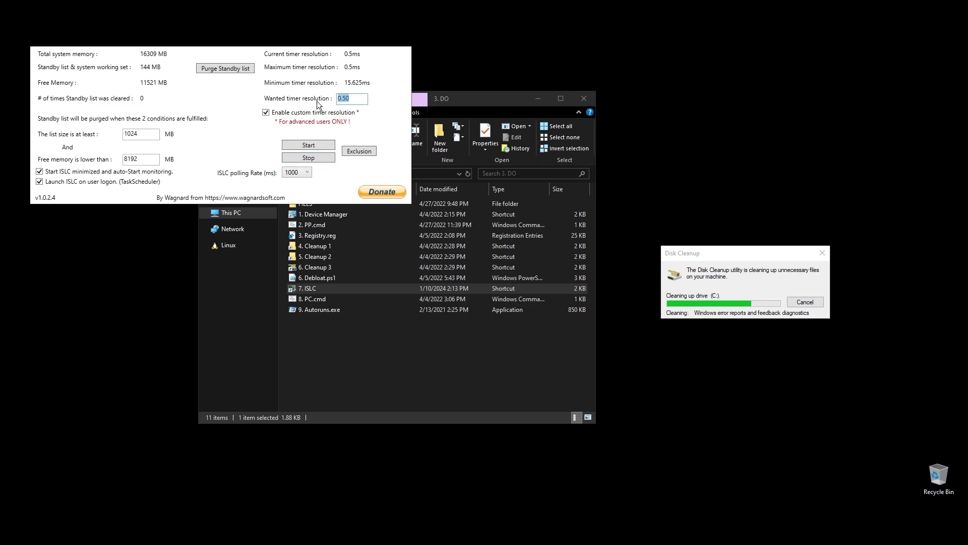
pyautogui.write('0.00')
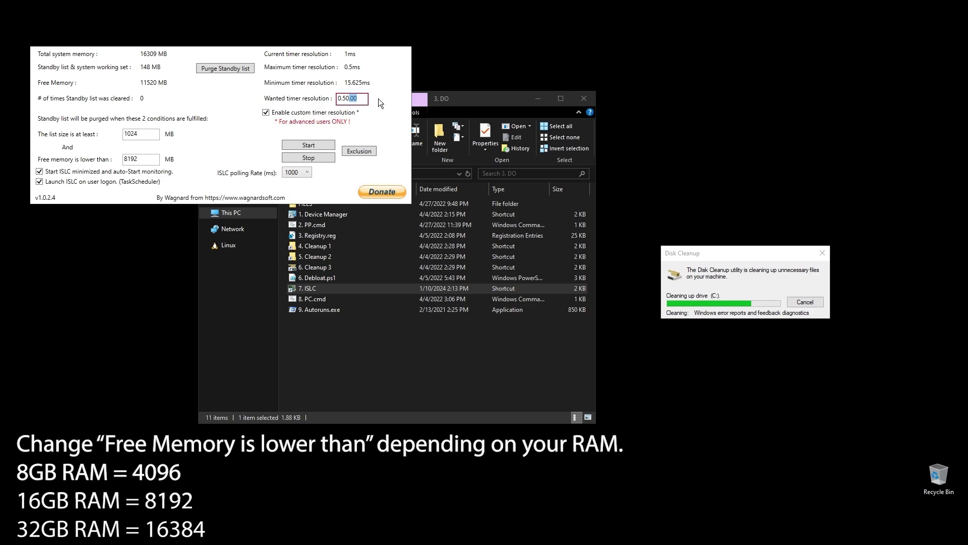
pyautogui.press('BackSpace')
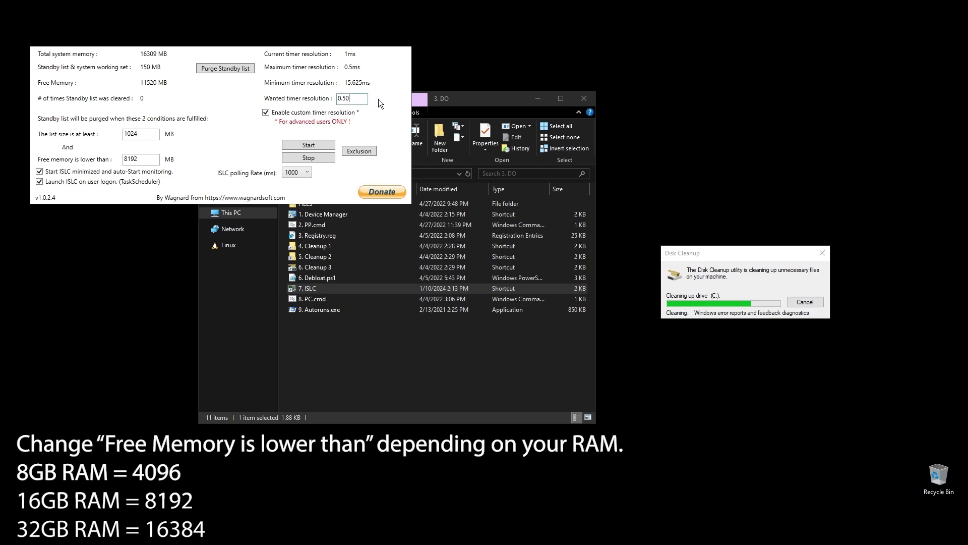
# Step: Start the Intelligent standby list cleaner monitoring and minimize its window
pyautogui.click(294, 144)
pyautogui.moveTo(282, 45); pyautogui.dragTo(561, 317)
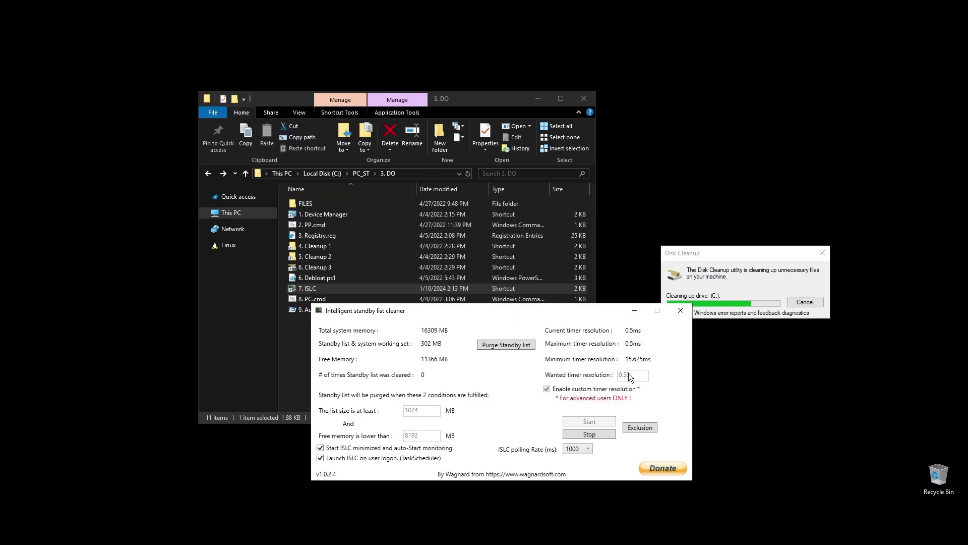
pyautogui.click(633, 310)
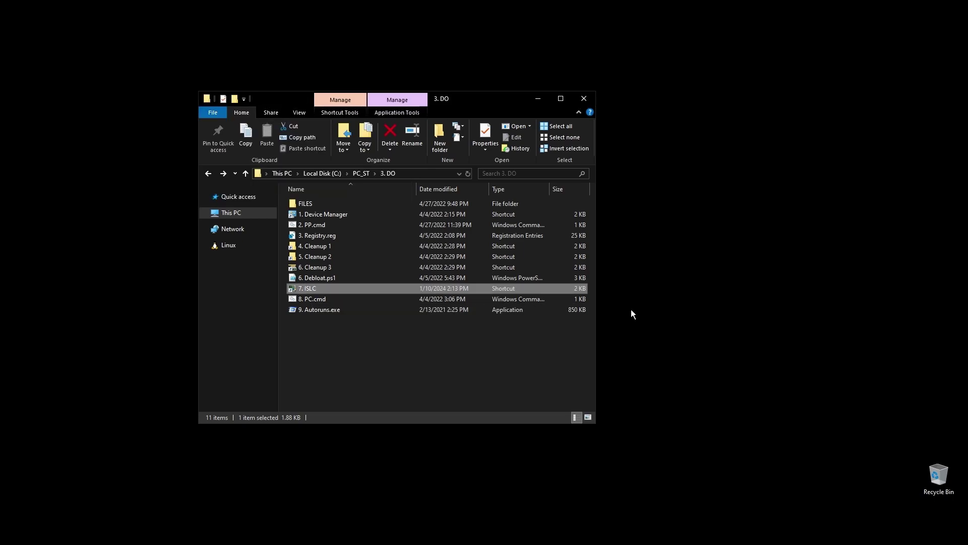
# Step: Run 8. PC.cmd as administrator and dismiss its console once the script has finished
pyautogui.rightClick(313, 301)
pyautogui.click(371, 117)
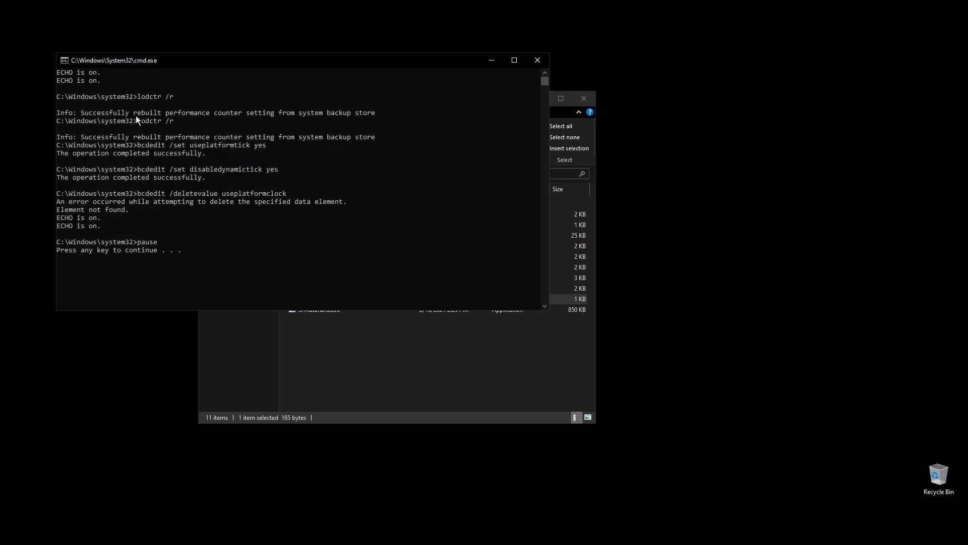
pyautogui.moveTo(83, 113); pyautogui.dragTo(244, 114)
pyautogui.press('Return')
pyautogui.press('Return')
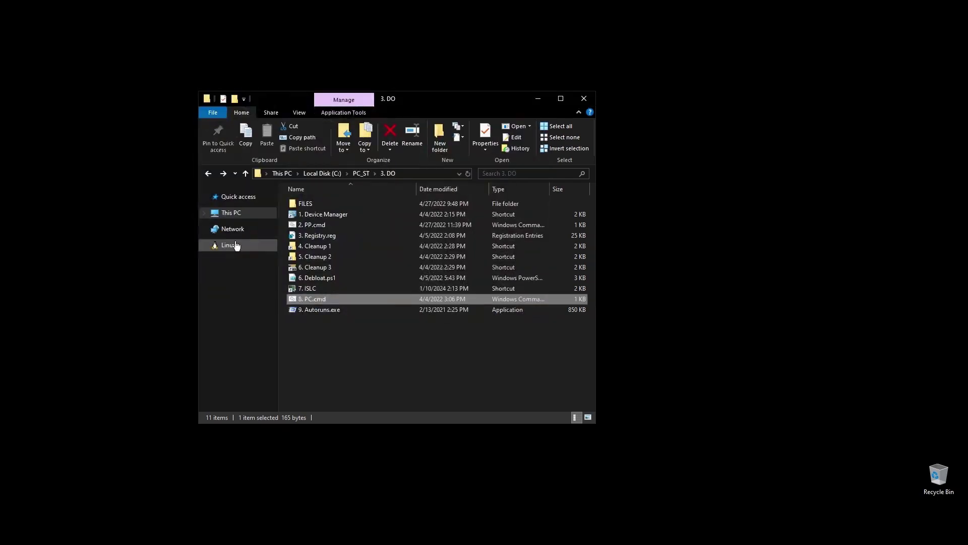
# Step: Run 9. Autoruns.exe as administrator and disable the Adobe CCXProcess, Adobe Creative Cloud, Lightshot and Razer AppEngine logon entries
pyautogui.rightClick(313, 309)
pyautogui.click(385, 328)
pyautogui.click(406, 199)
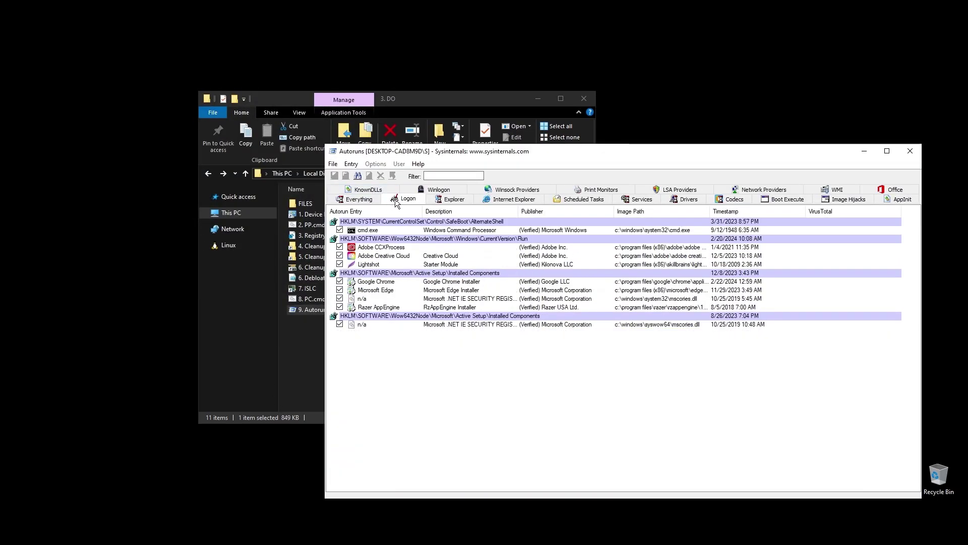
pyautogui.click(339, 246)
pyautogui.click(340, 255)
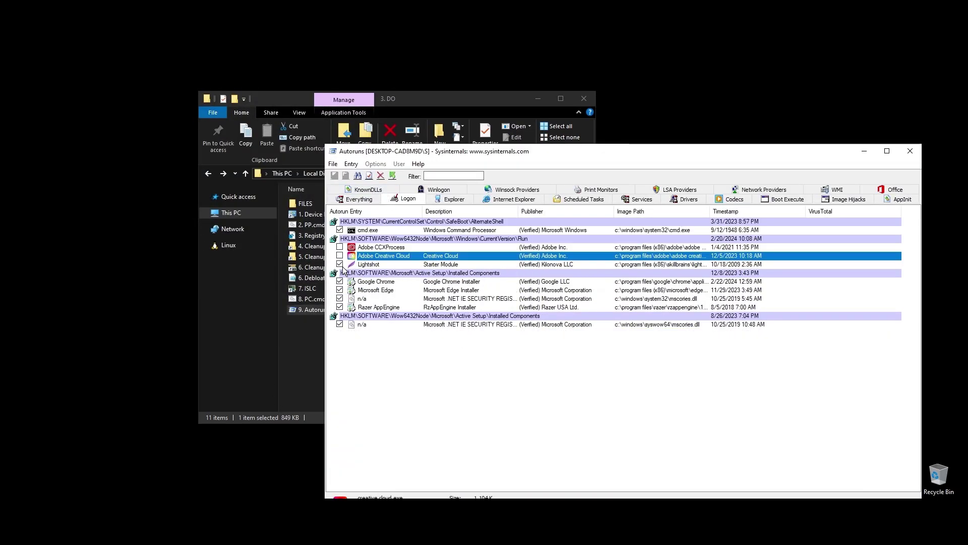
pyautogui.click(339, 263)
pyautogui.click(340, 307)
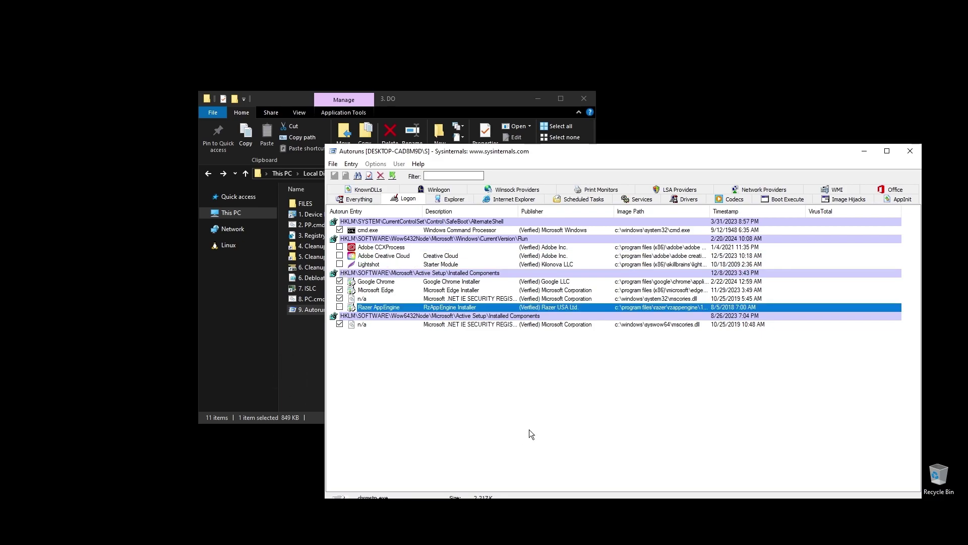
# Step: Disable the AnyDesk, nordvpn-service, NordUpdaterService and nordsec-threatprotection services in Autoruns
pyautogui.click(551, 200)
pyautogui.click(638, 199)
pyautogui.moveTo(607, 152); pyautogui.dragTo(585, 106)
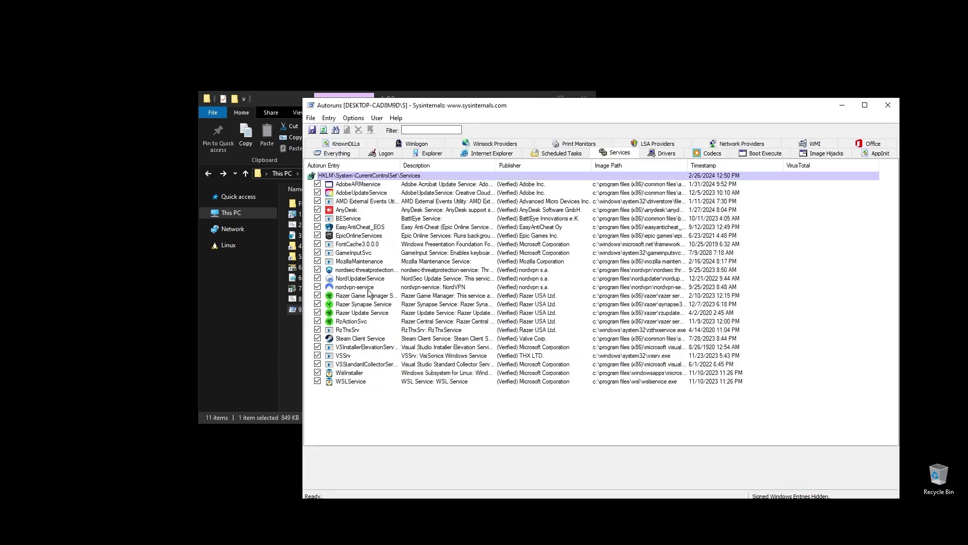
pyautogui.click(318, 209)
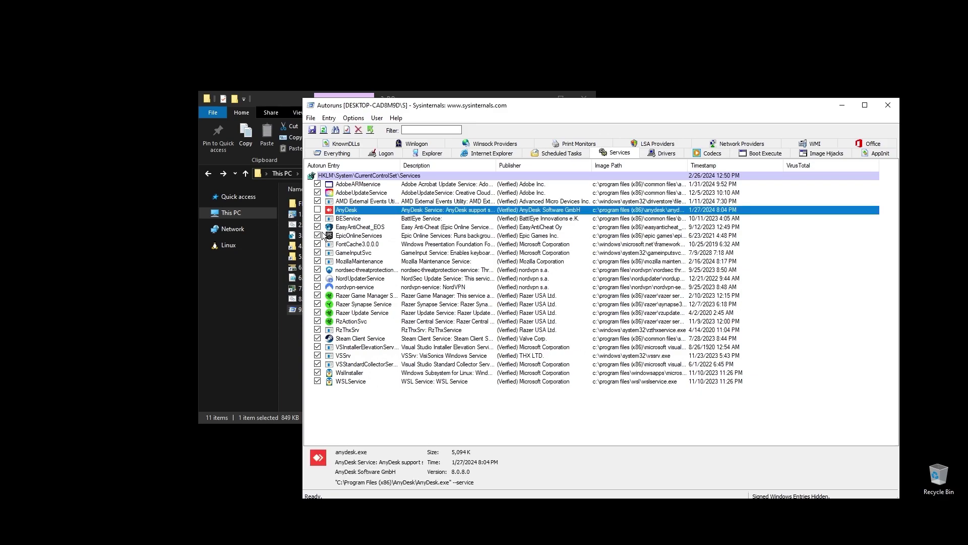
pyautogui.click(318, 287)
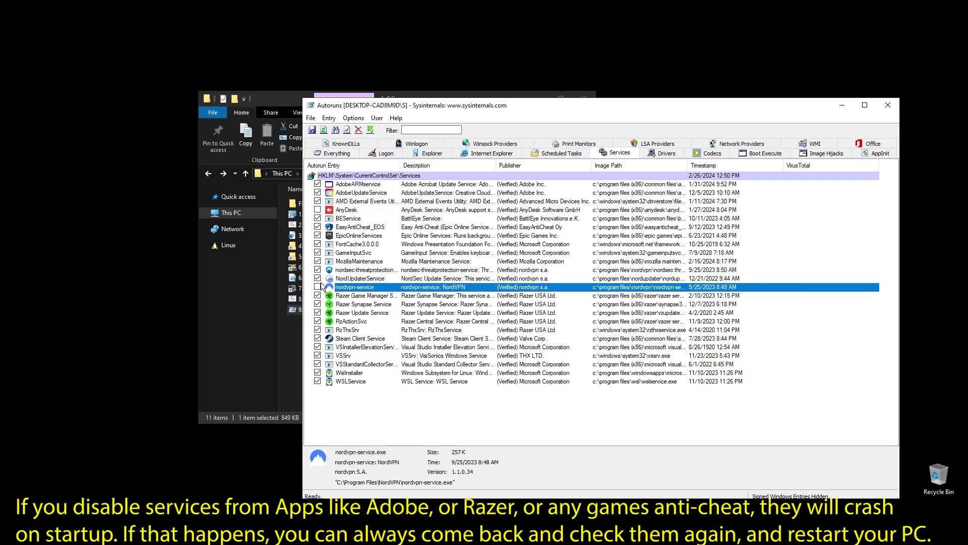
pyautogui.click(318, 278)
pyautogui.click(317, 269)
# Step: Disable the Razer Game Manager, Razer Synapse, Razer Update and RzActionSvc services
pyautogui.click(317, 295)
pyautogui.click(317, 304)
pyautogui.click(317, 312)
pyautogui.click(318, 320)
# Step: Disable the Steam Client Service, WSLService and WslInstaller entries and close Autoruns
pyautogui.click(317, 338)
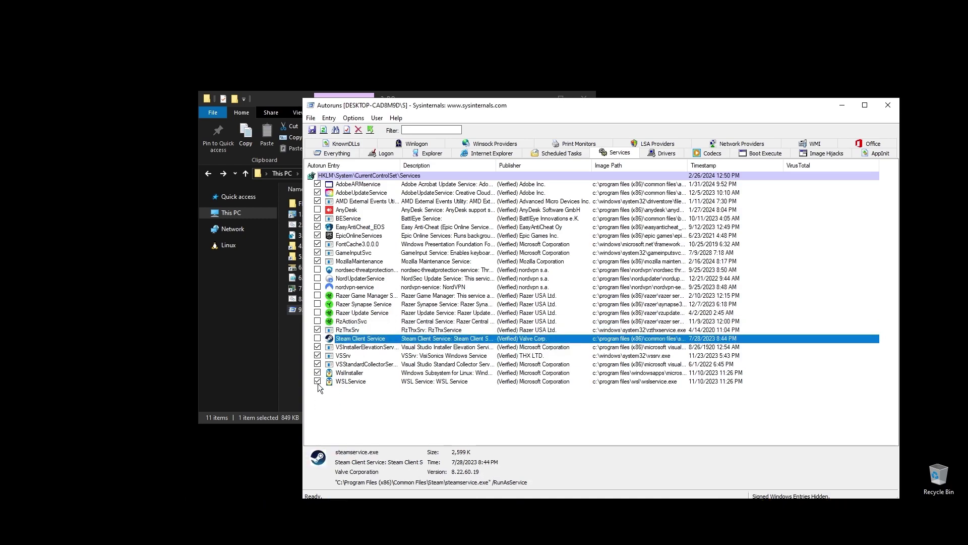
pyautogui.click(318, 381)
pyautogui.click(317, 372)
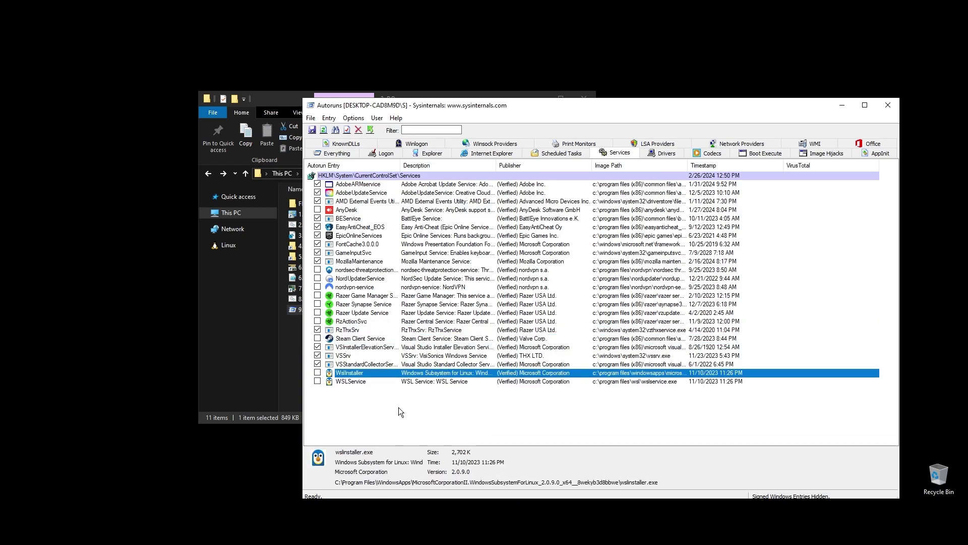
pyautogui.click(468, 406)
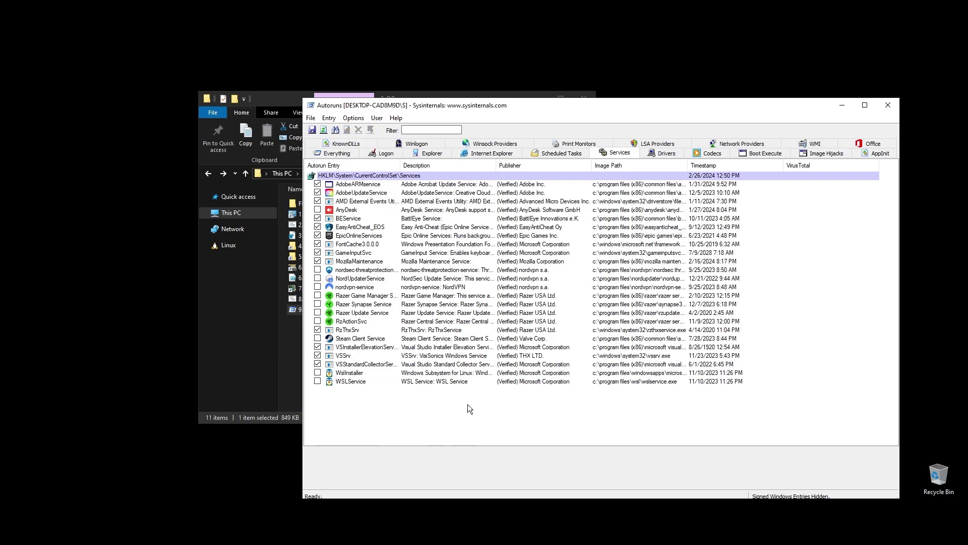
pyautogui.hotkey('alt', 'F4')
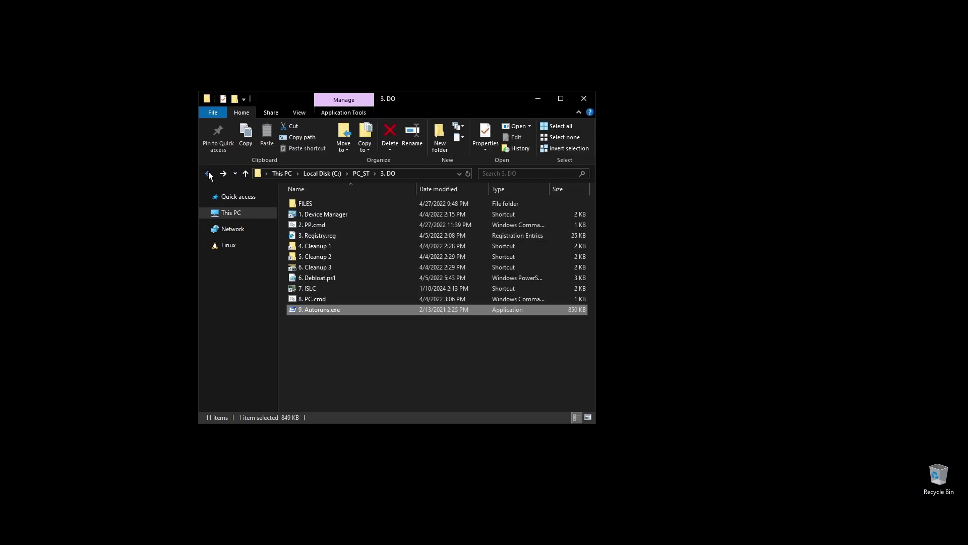
# Step: Go to the DDU folder inside PC_ST's 4. GPU folder and run Display Driver Uninstaller.exe as administrator
pyautogui.click(208, 174)
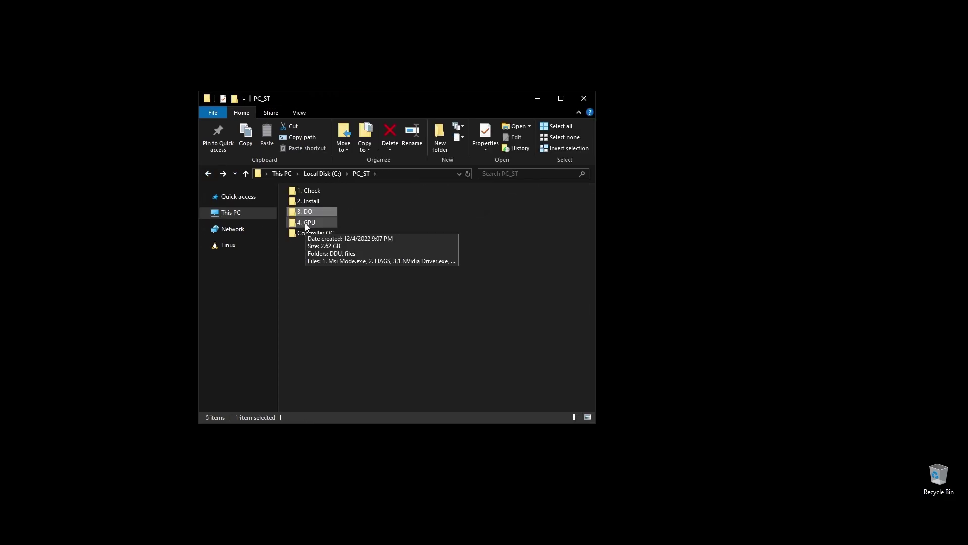
pyautogui.click(353, 331)
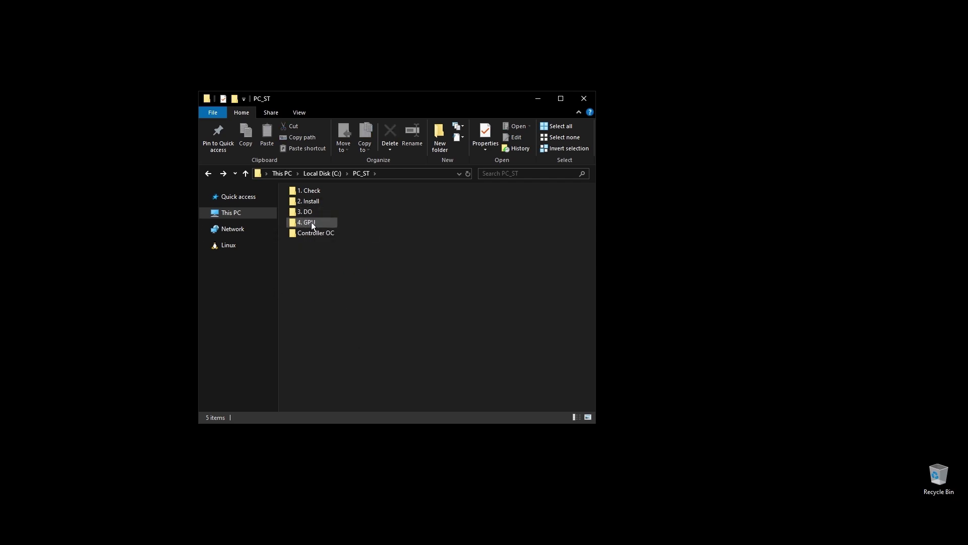
pyautogui.doubleClick(310, 222)
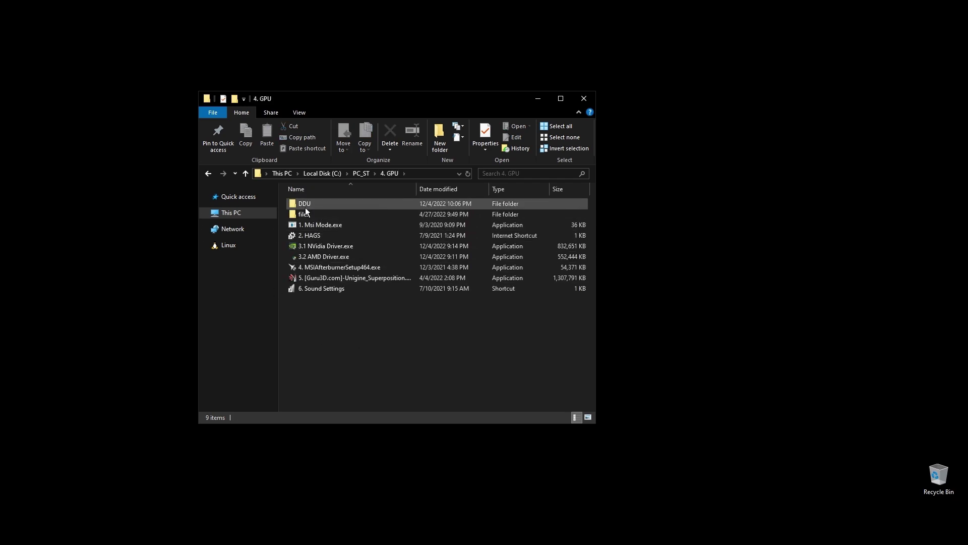
pyautogui.doubleClick(321, 203)
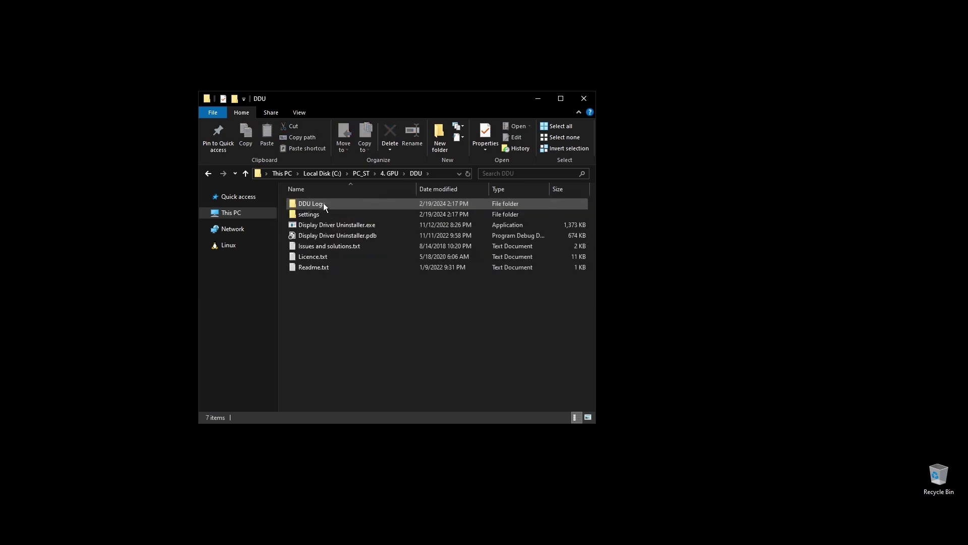
pyautogui.rightClick(326, 227)
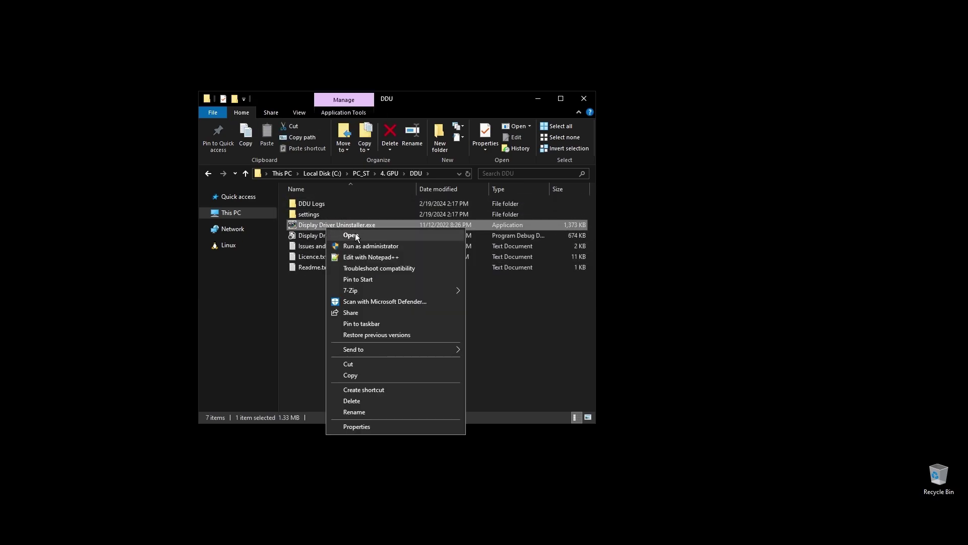
pyautogui.click(386, 246)
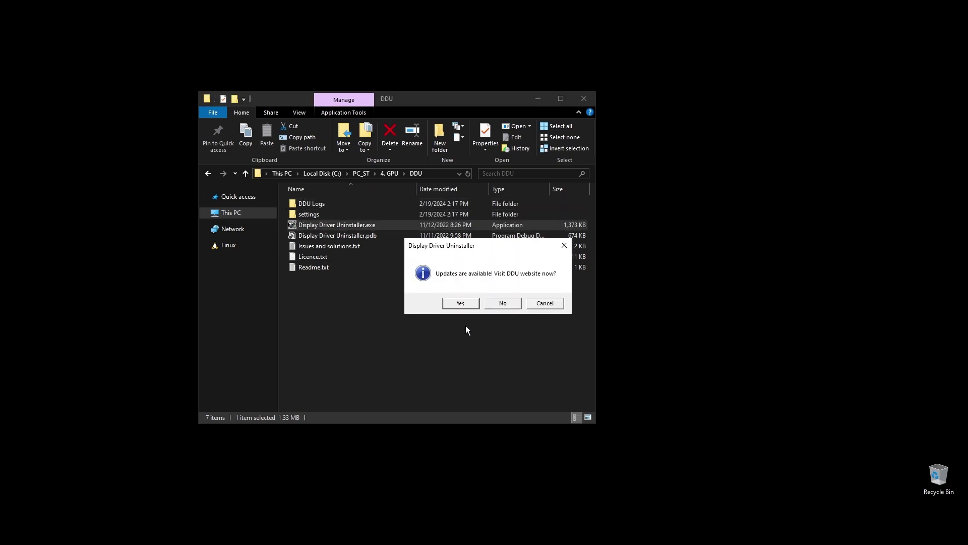
# Step: Decline visiting the DDU website, dismiss the older-version notice, and choose GPU as the device type
pyautogui.click(508, 304)
pyautogui.click(558, 303)
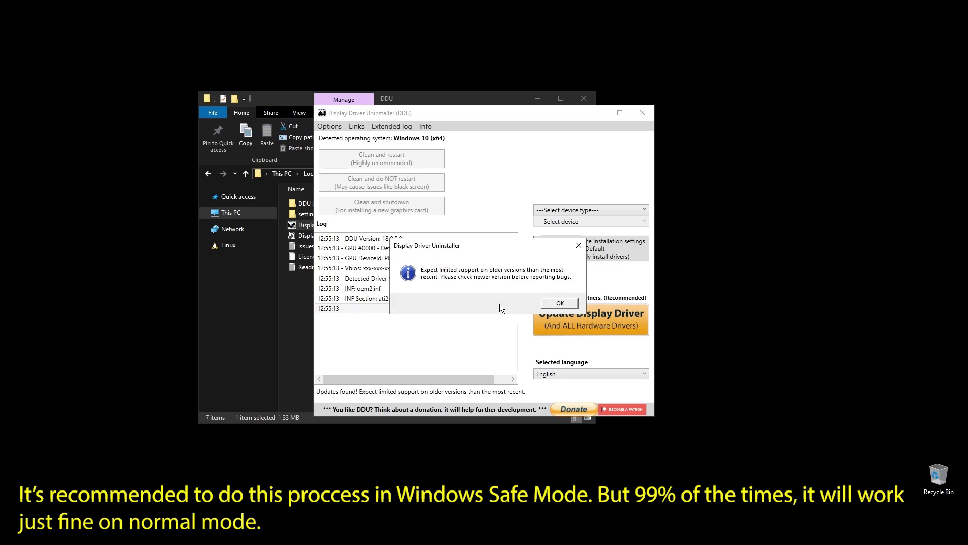
pyautogui.click(561, 304)
pyautogui.click(562, 304)
pyautogui.click(563, 210)
pyautogui.click(548, 241)
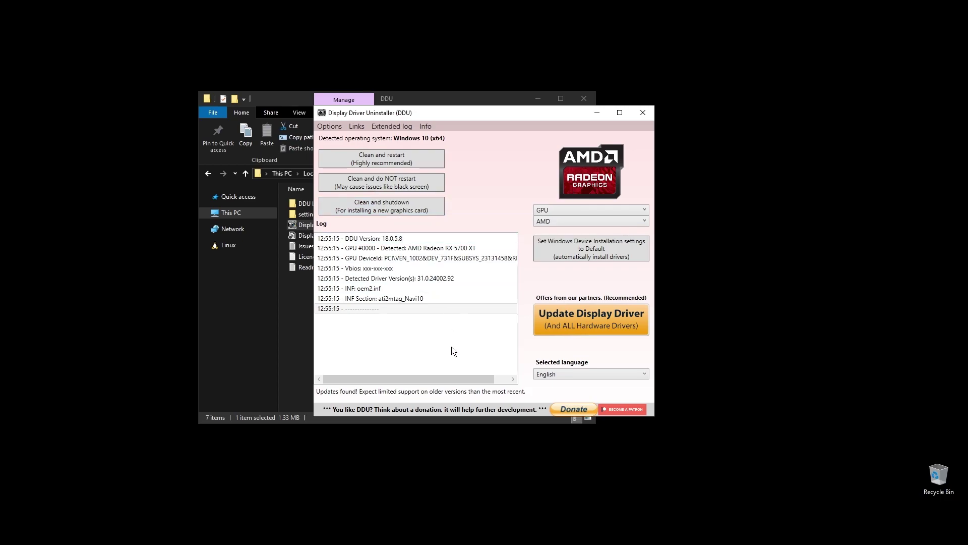
# Step: Close Display Driver Uninstaller, return to the 4. GPU folder and select 3.1 NVidia Driver.exe
pyautogui.click(645, 113)
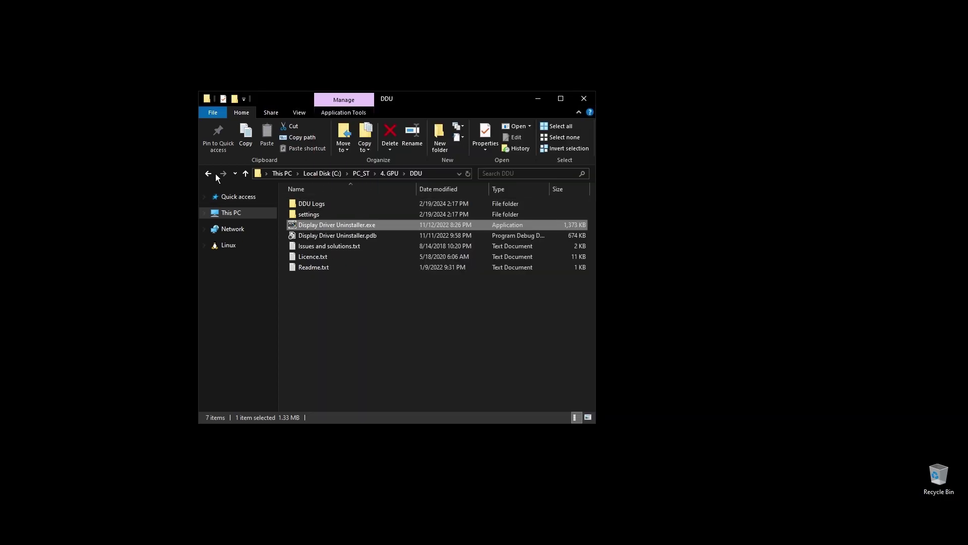
pyautogui.press('BackSpace')
pyautogui.click(343, 331)
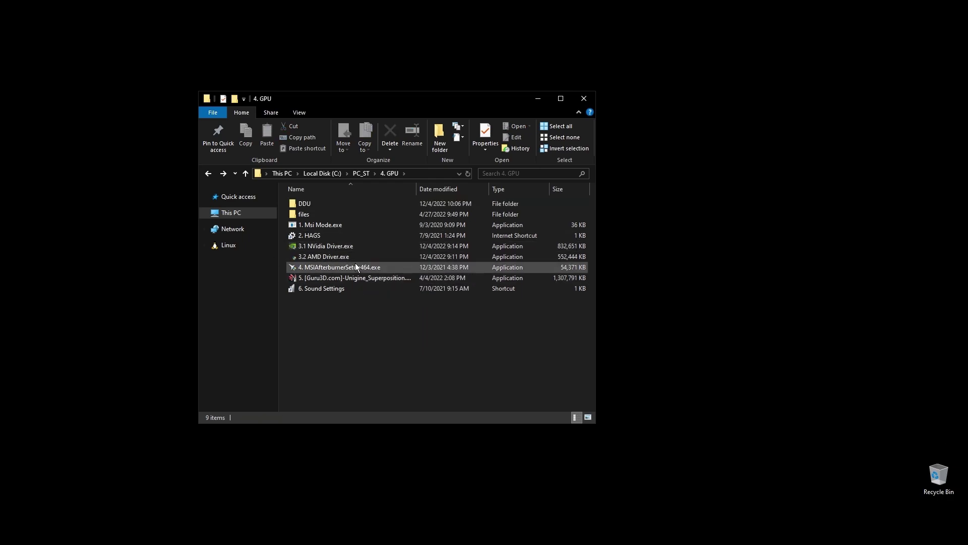
pyautogui.click(338, 248)
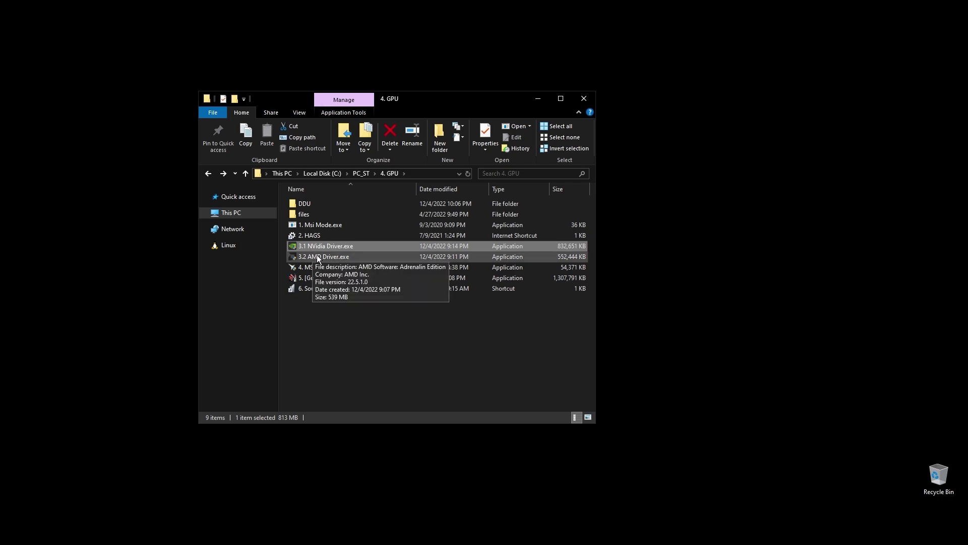
# Step: Switch to the web browser, search for "amd drivers" and open AMD's driver support page
pyautogui.click(426, 67)
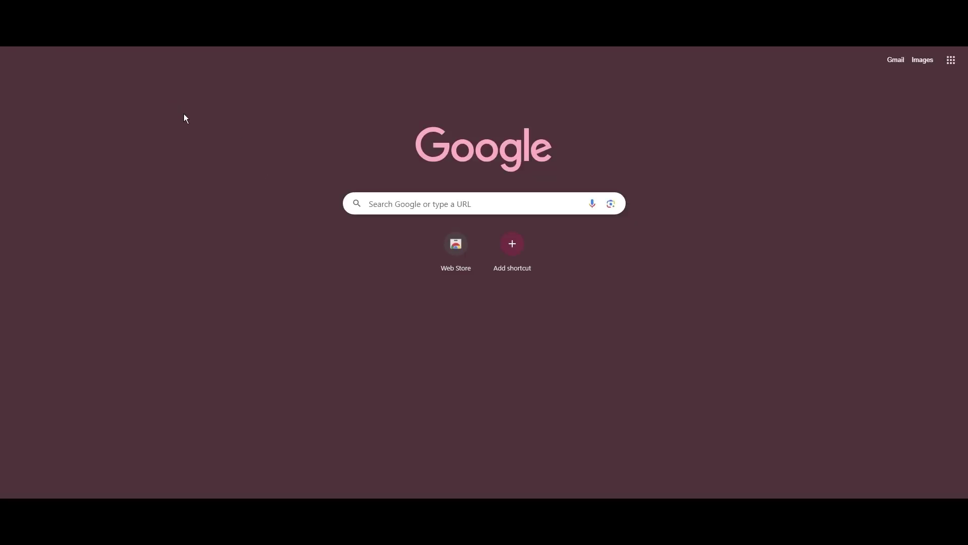
pyautogui.write('amd drivers')
pyautogui.press('Return')
pyautogui.click(546, 454)
pyautogui.click(222, 175)
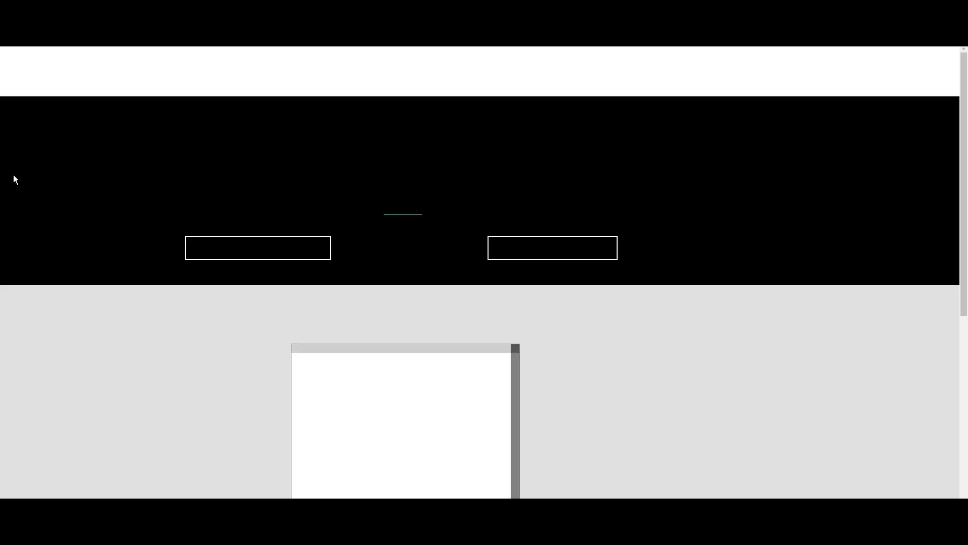
# Step: Choose the AMD Radeon RX 5700 XT under Graphics in AMD's product list and submit the selection
pyautogui.scroll(-2, 580, 349)
pyautogui.click(792, 498)
pyautogui.click(397, 325)
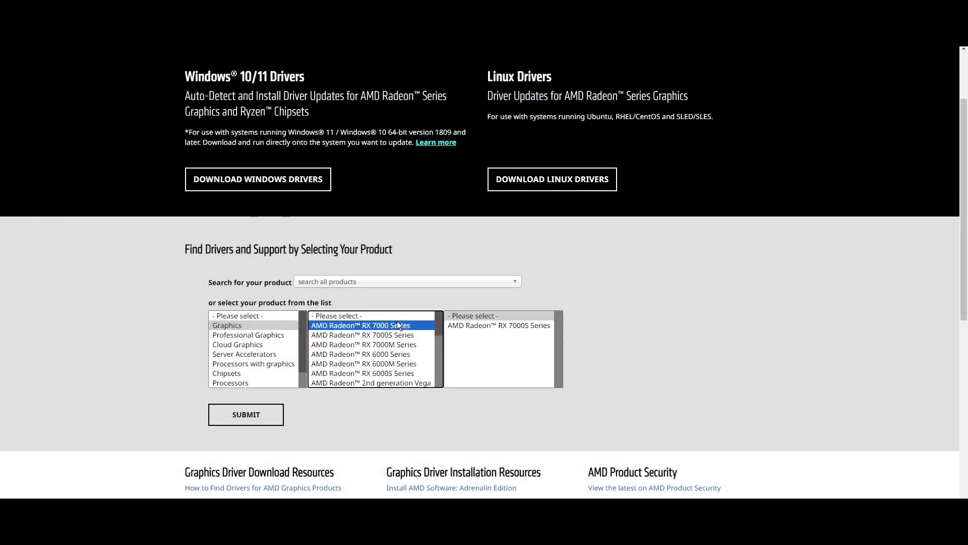
pyautogui.click(395, 335)
pyautogui.click(397, 373)
pyautogui.scroll(-2, 393, 353)
pyautogui.click(392, 342)
pyautogui.click(484, 326)
pyautogui.click(634, 335)
pyautogui.click(252, 416)
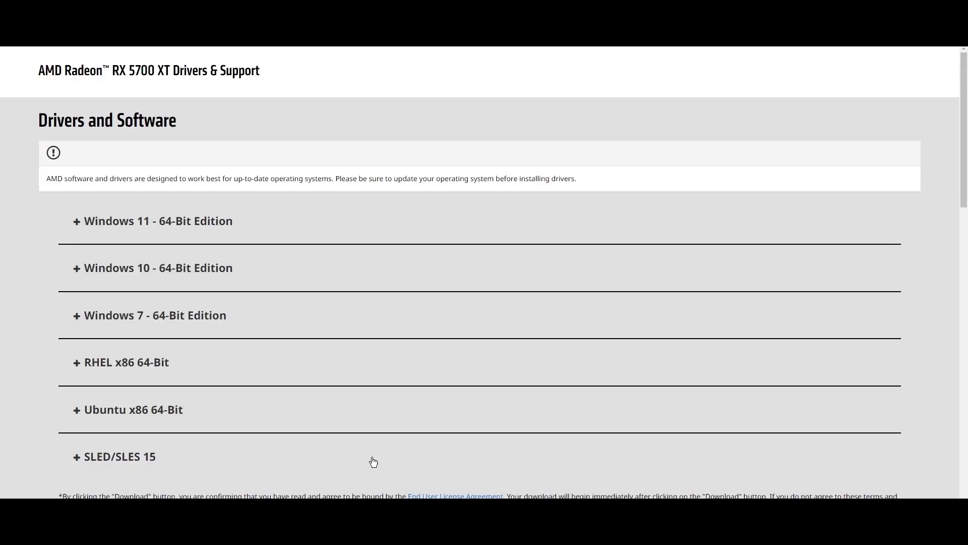
# Step: Examine the operating-system driver downloads offered for the Radeon RX 5700 XT
pyautogui.click(221, 374)
pyautogui.scroll(-2, 209, 425)
pyautogui.scroll(-2, 210, 425)
pyautogui.moveTo(96, 333); pyautogui.dragTo(229, 334)
pyautogui.scroll(4, 280, 314)
# Step: Search the web for "nvidia drivers" and open NVIDIA's driver download page
pyautogui.hotkey('ctrl', 'l')
pyautogui.write('nvidia drivers')
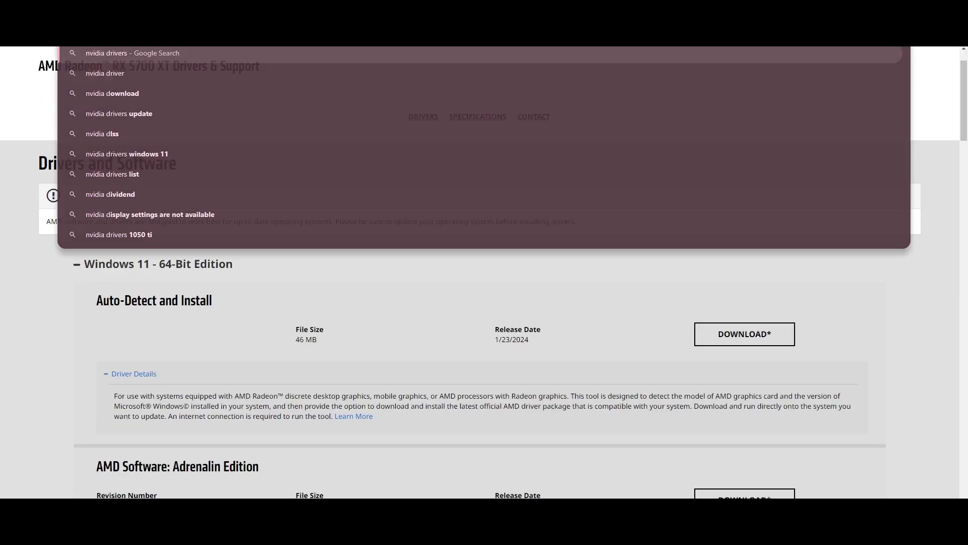
pyautogui.press('Return')
pyautogui.click(219, 167)
# Step: Choose the graphics product on NVIDIA's driver page, submit the driver search and proceed with the driver found
pyautogui.click(464, 160)
pyautogui.click(481, 178)
pyautogui.click(470, 175)
pyautogui.click(515, 224)
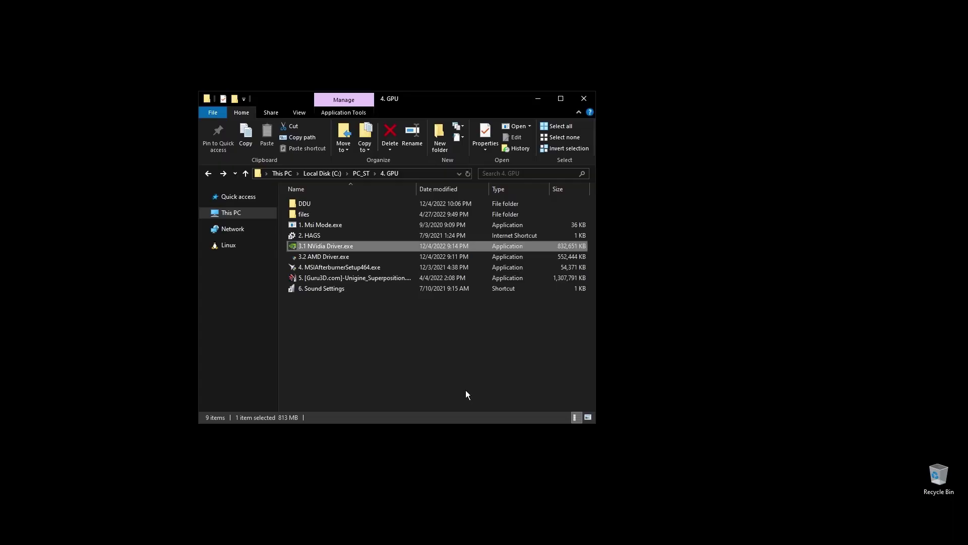
pyautogui.click(683, 331)
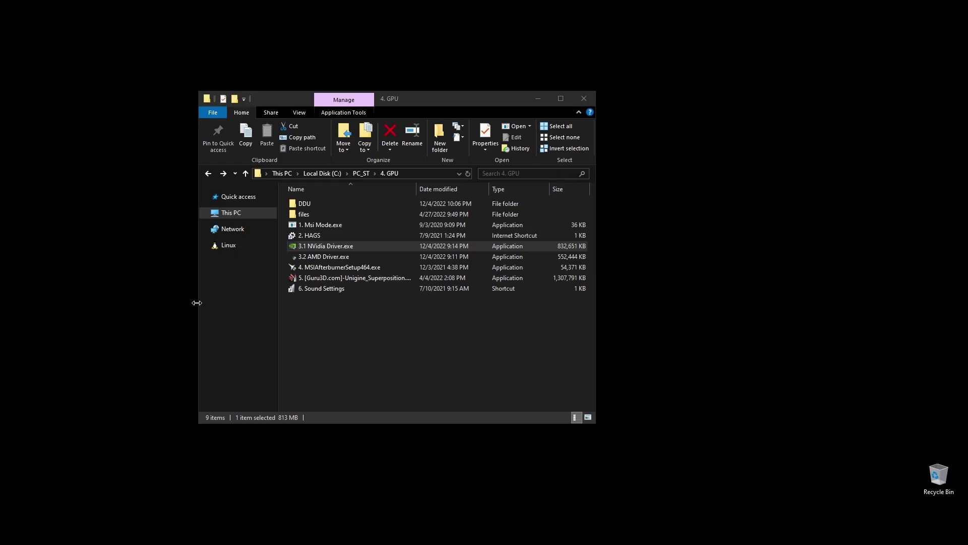
# Step: Check the Graphics settings through the HAGS shortcut in the 4. GPU folder, close them, and open 6. Sound Settings
pyautogui.doubleClick(318, 235)
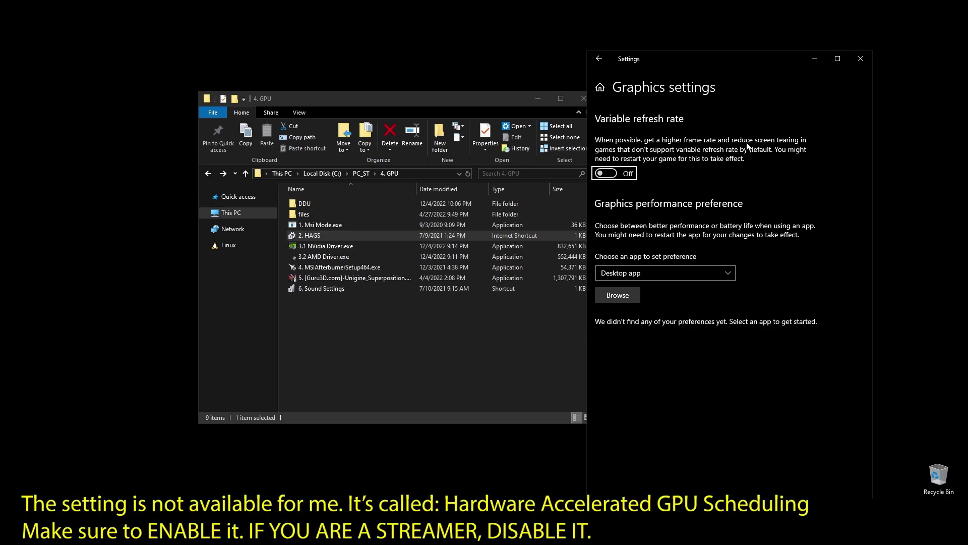
pyautogui.click(854, 63)
pyautogui.doubleClick(313, 287)
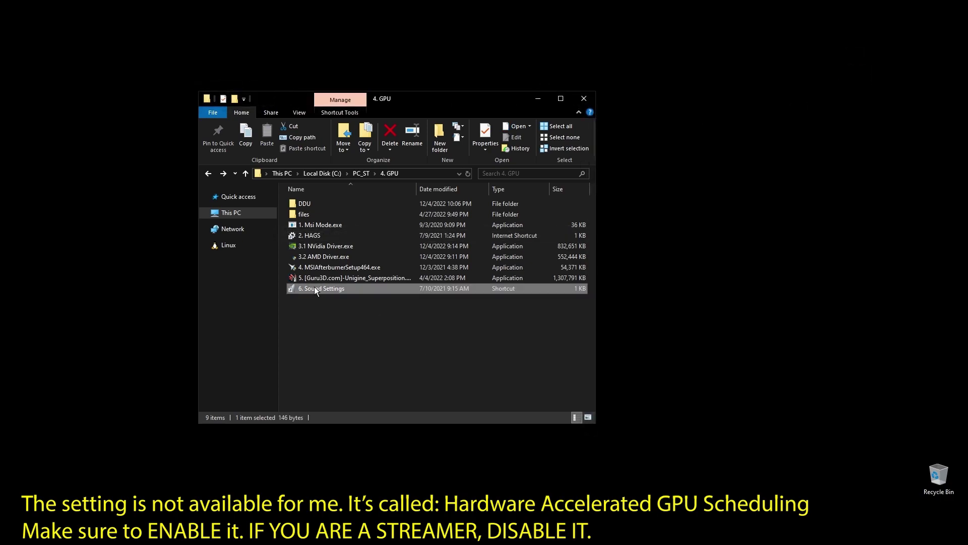
# Step: Check the enhancements of the 24G2W1G4 playback device and choose its default format in the advanced properties
pyautogui.rightClick(180, 166)
pyautogui.click(227, 263)
pyautogui.click(167, 168)
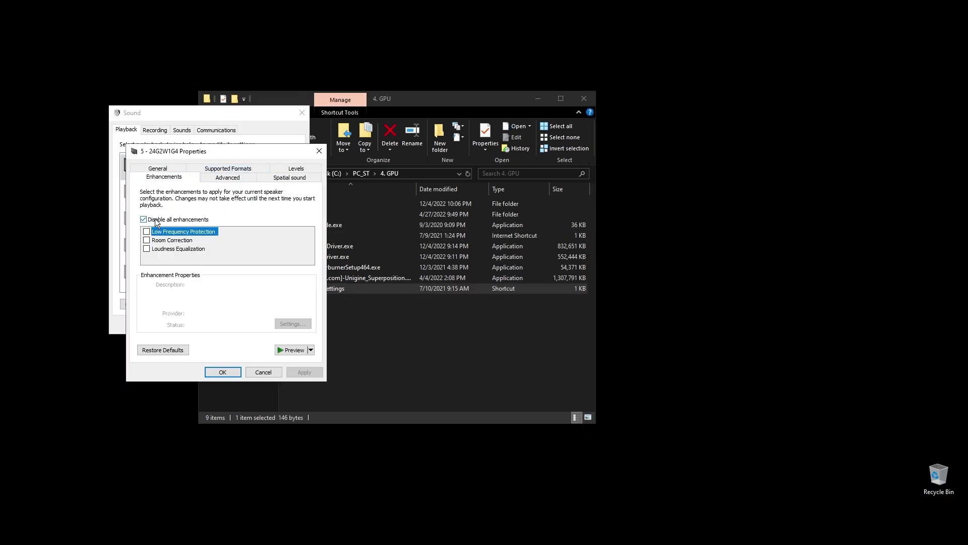
pyautogui.click(228, 177)
pyautogui.click(212, 224)
pyautogui.click(211, 229)
pyautogui.click(234, 371)
# Step: Set the High Definition Audio speakers' default format to 24 bit, 48000 Hz (Studio Quality)
pyautogui.moveTo(292, 195); pyautogui.dragTo(293, 237)
pyautogui.rightClick(238, 197)
pyautogui.click(285, 292)
pyautogui.click(206, 168)
pyautogui.click(232, 168)
pyautogui.click(212, 215)
pyautogui.click(229, 249)
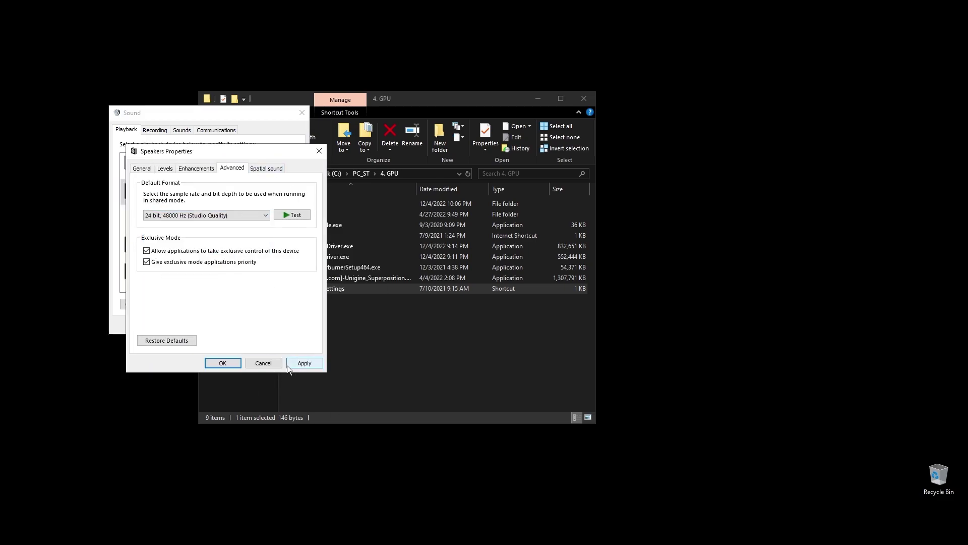
pyautogui.click(281, 367)
# Step: Choose the default format for the Razer USB Sound Card speakers in their advanced properties
pyautogui.rightClick(207, 241)
pyautogui.click(224, 326)
pyautogui.click(232, 168)
pyautogui.click(189, 215)
pyautogui.click(186, 239)
pyautogui.click(222, 362)
# Step: Choose the default format for the THX Spatial speakers and close the Sound settings
pyautogui.moveTo(294, 238); pyautogui.dragTo(295, 252)
pyautogui.rightClick(180, 253)
pyautogui.click(220, 345)
pyautogui.click(191, 167)
pyautogui.click(192, 168)
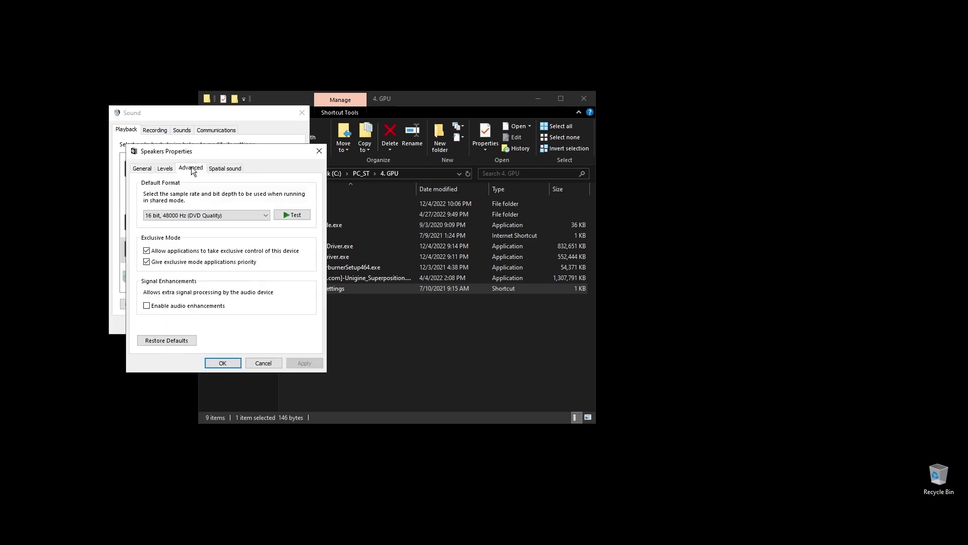
pyautogui.click(224, 215)
pyautogui.click(192, 228)
pyautogui.click(219, 362)
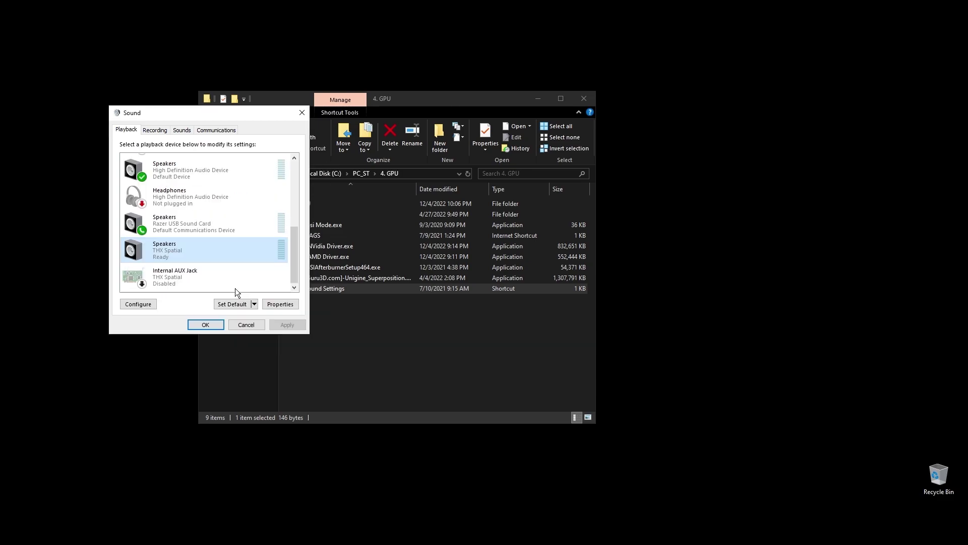
pyautogui.click(205, 325)
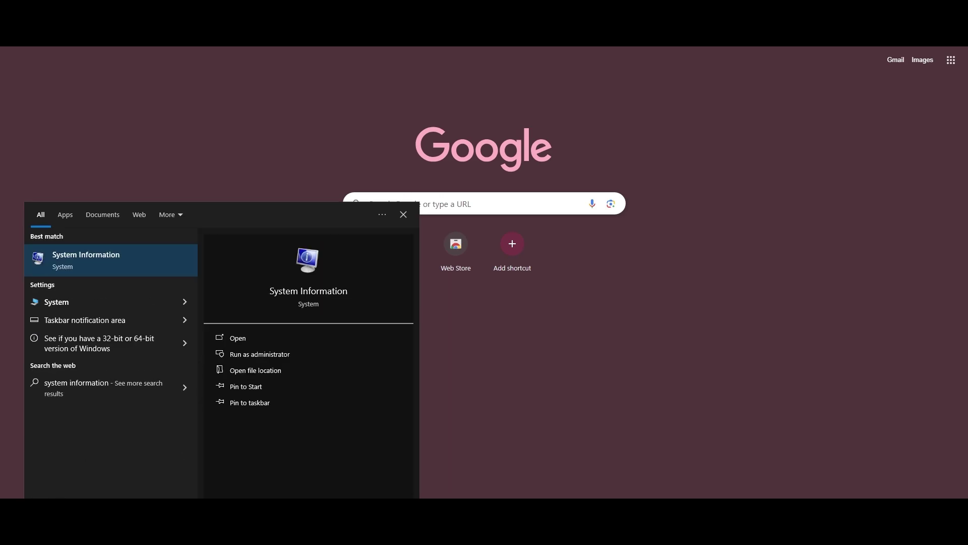
# Step: Open System Information and copy the BaseBoard Product entry with the motherboard model
pyautogui.click(98, 259)
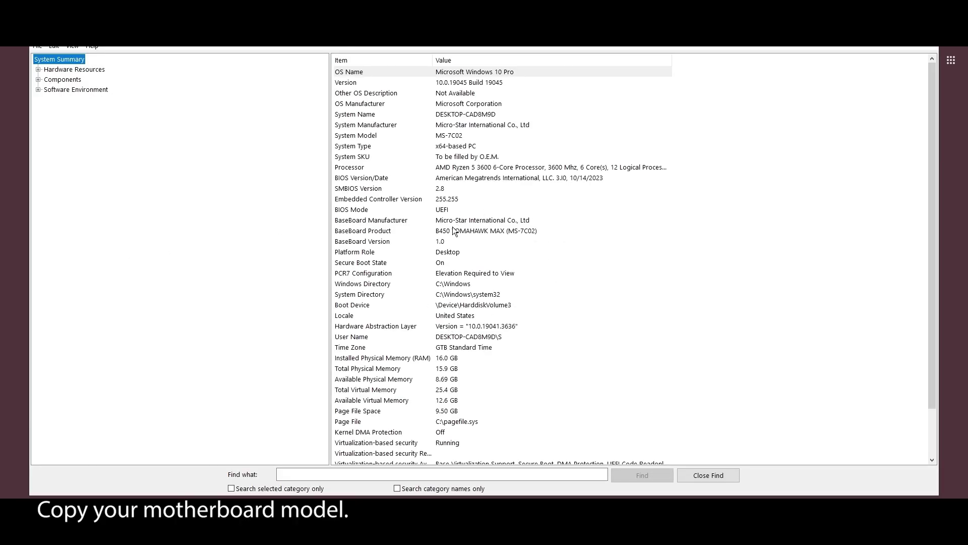
pyautogui.click(404, 232)
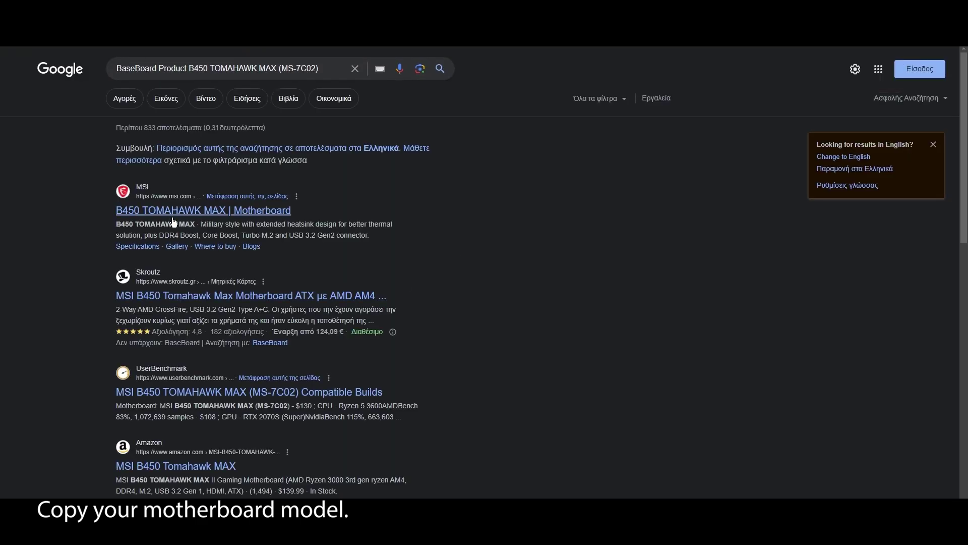
# Step: Open the support section of MSI's B450 TOMAHAWK MAX page from the search results and download AMI BIOS version 7C02v3I
pyautogui.click(139, 216)
pyautogui.click(822, 72)
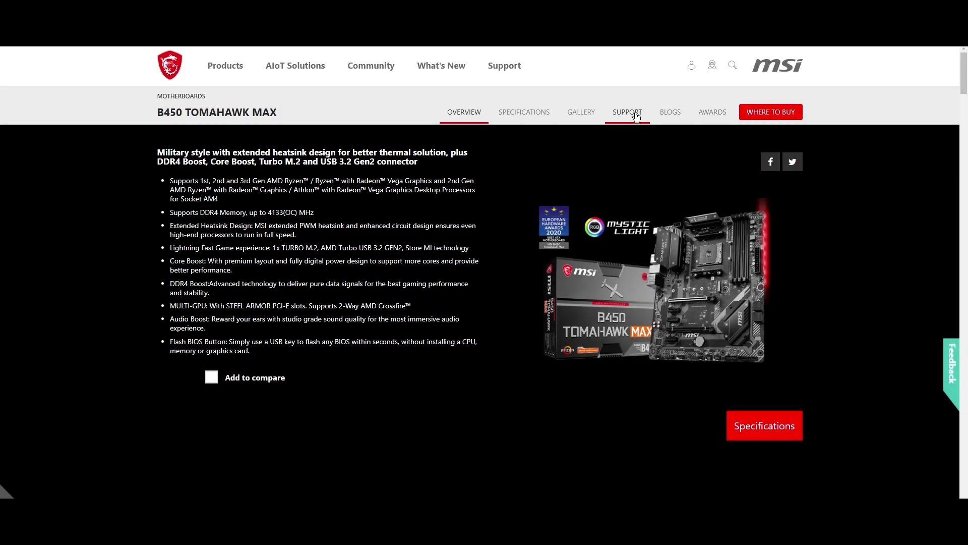
pyautogui.click(626, 112)
pyautogui.scroll(-3, 295, 272)
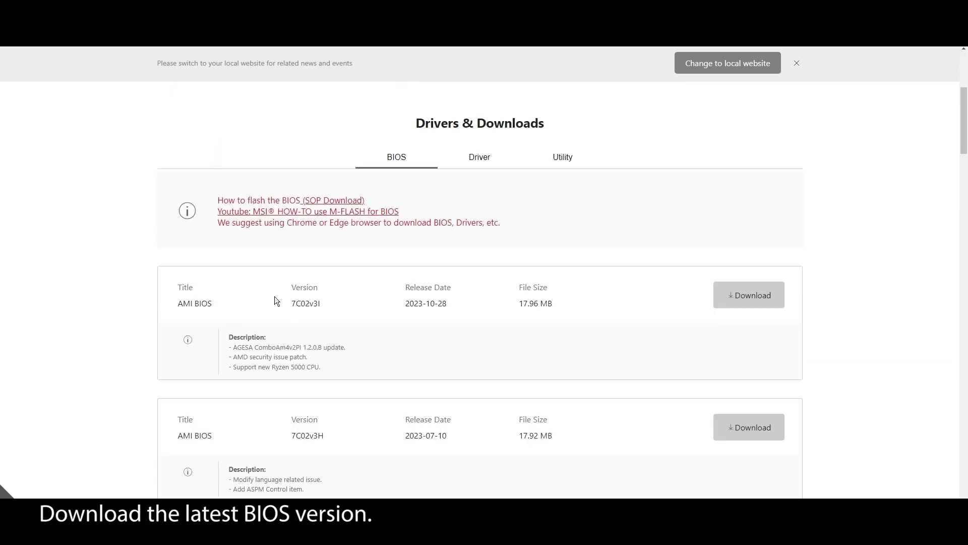
pyautogui.click(735, 301)
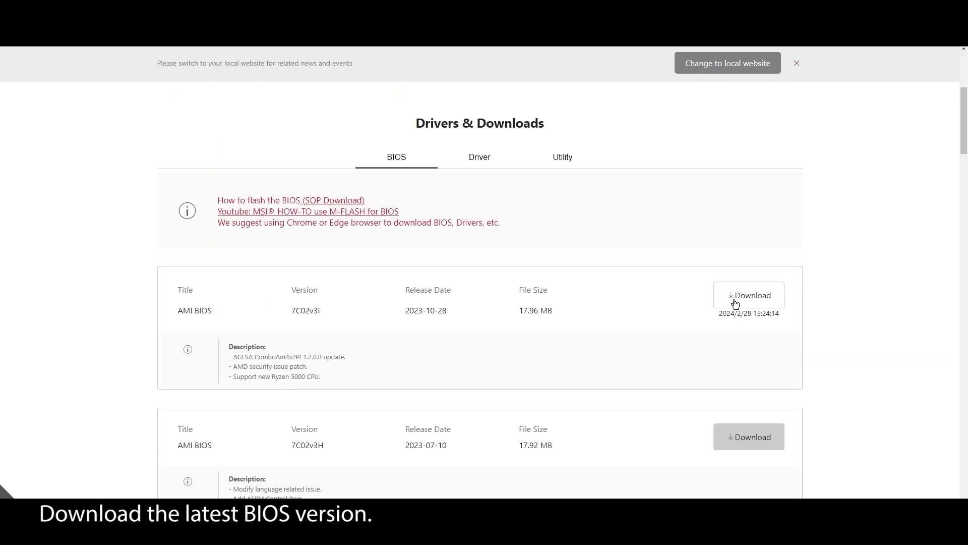